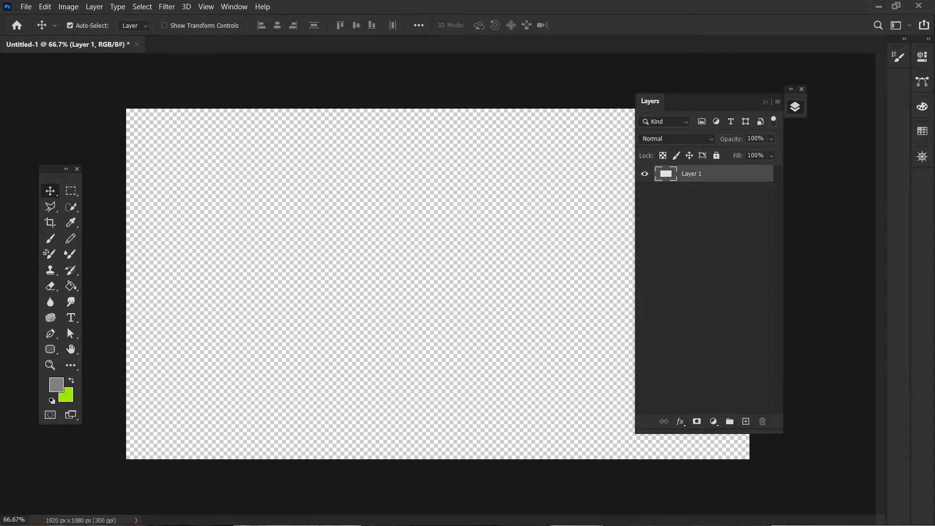
Fill Layer 1 with black using the Paint Bucket and foreground colour 000000.
click(56, 385)
text(000000)
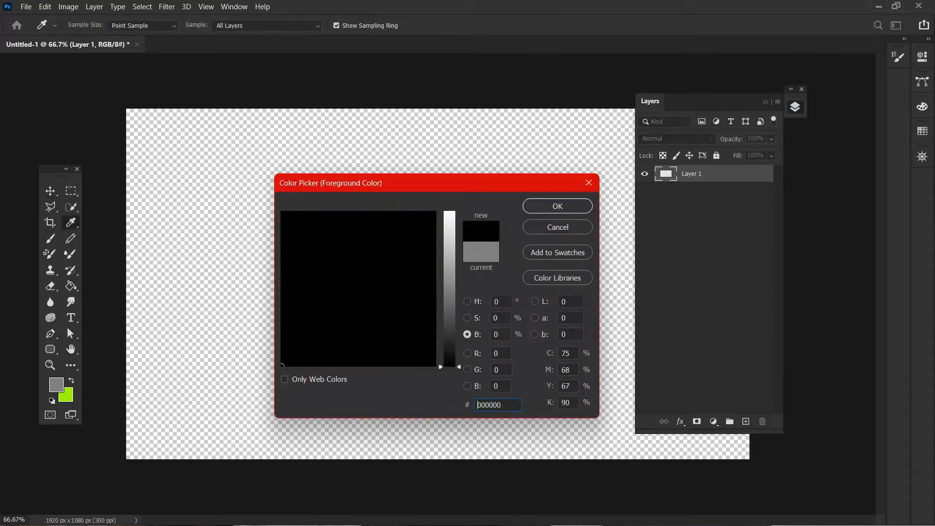
click(557, 206)
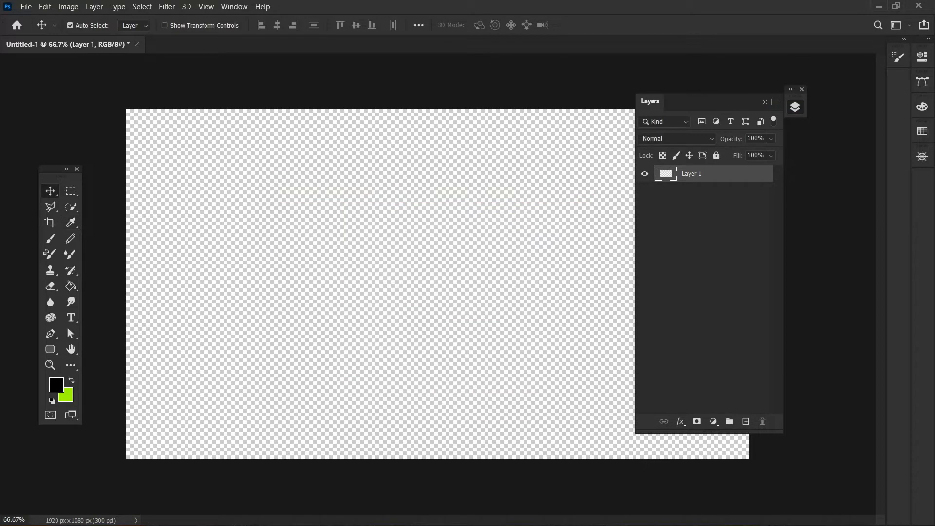
key(g)
click(467, 253)
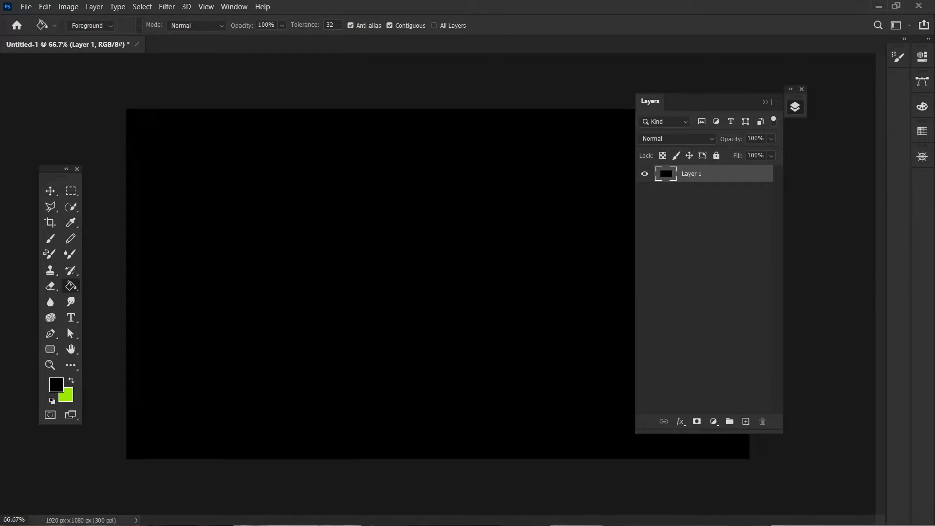
key(v)
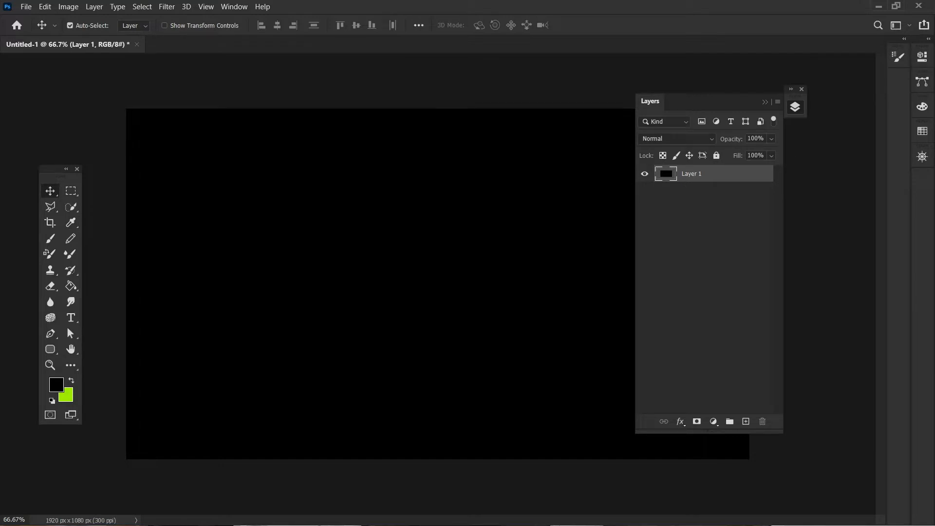
Add a multicolour Gradient Overlay in Angle style to Layer 1, with the gradient reversed and the angle at 94°.
click(680, 422)
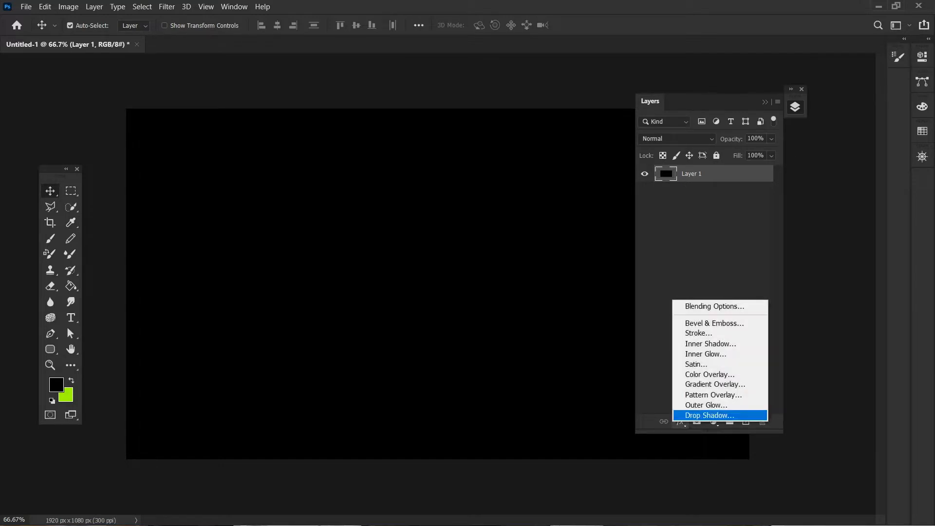
click(715, 384)
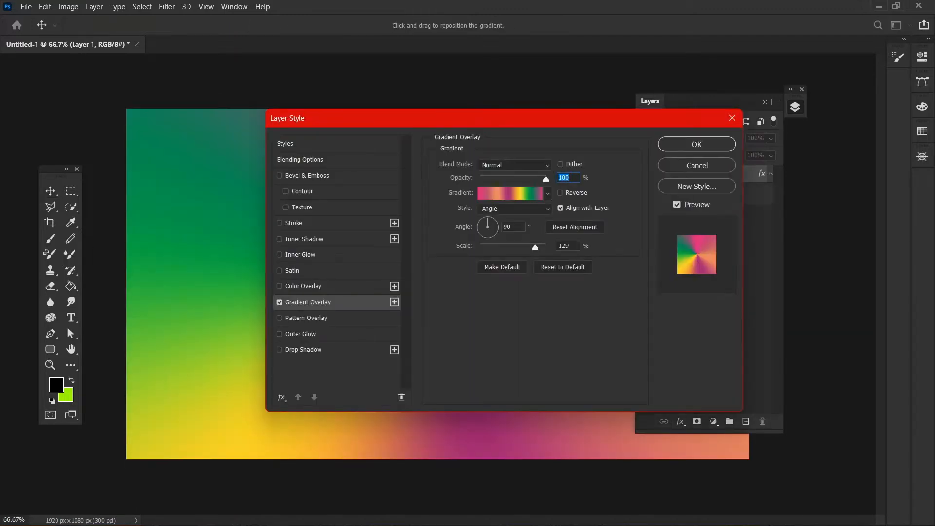
drag(464, 117, 526, 114)
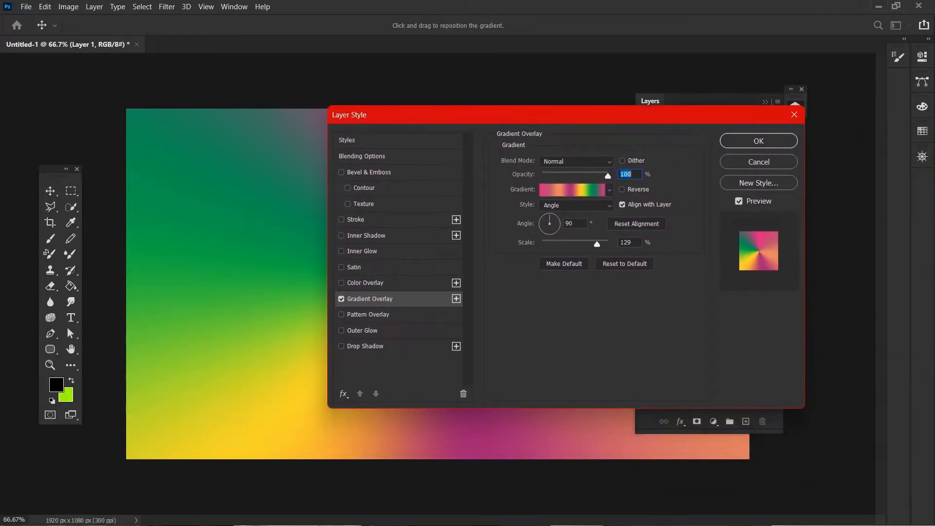
click(622, 189)
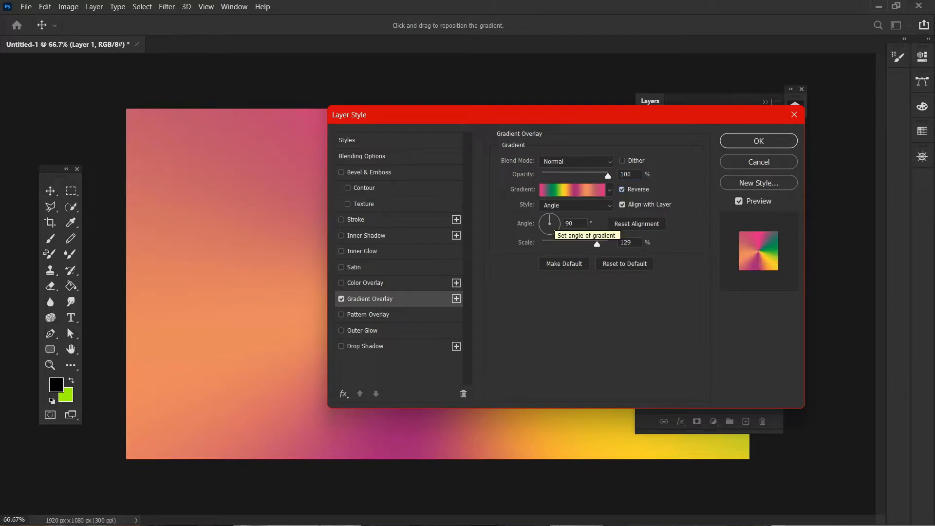
mouse_move(550, 217)
mouse_down()
mouse_move(557, 229)
mouse_move(543, 232)
mouse_move(549, 214)
mouse_up()
drag(487, 115, 599, 92)
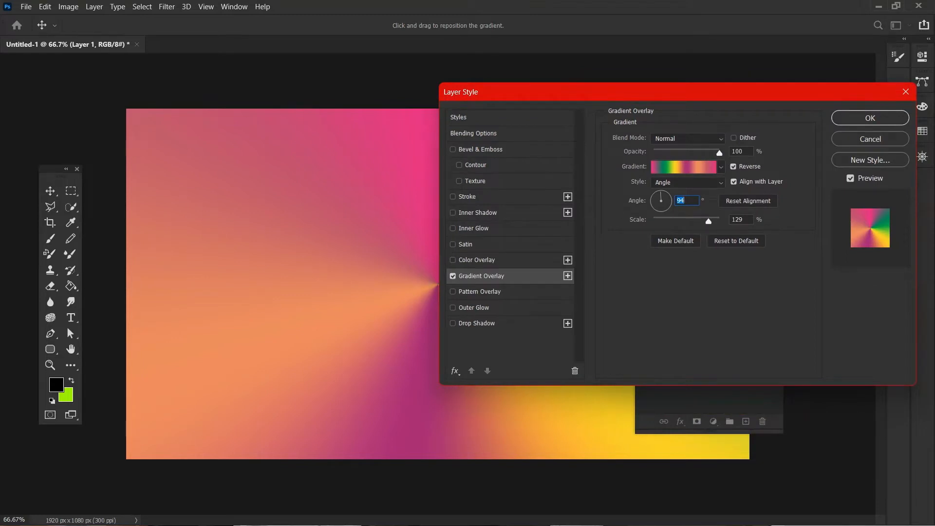
drag(599, 93, 617, 85)
click(889, 111)
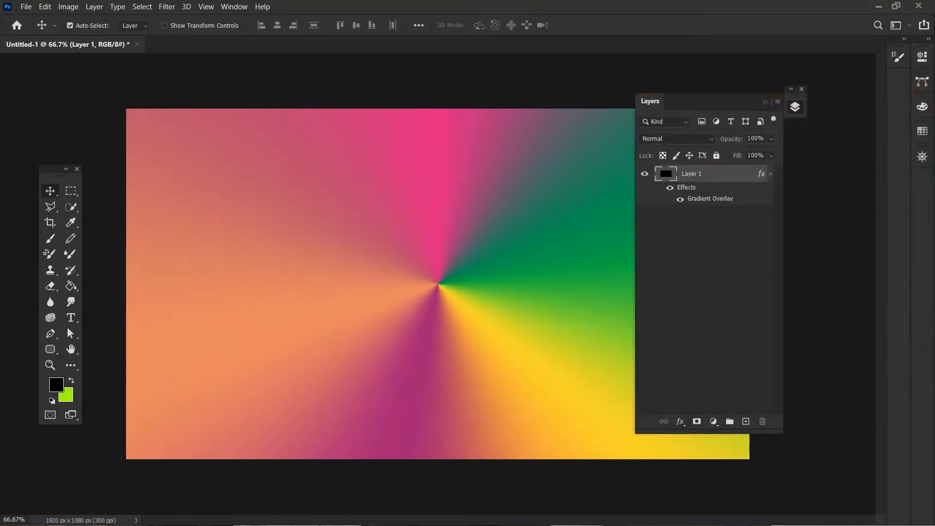
Collapse Layer 1's effects, convert the layer to a smart object and rasterize it.
click(771, 174)
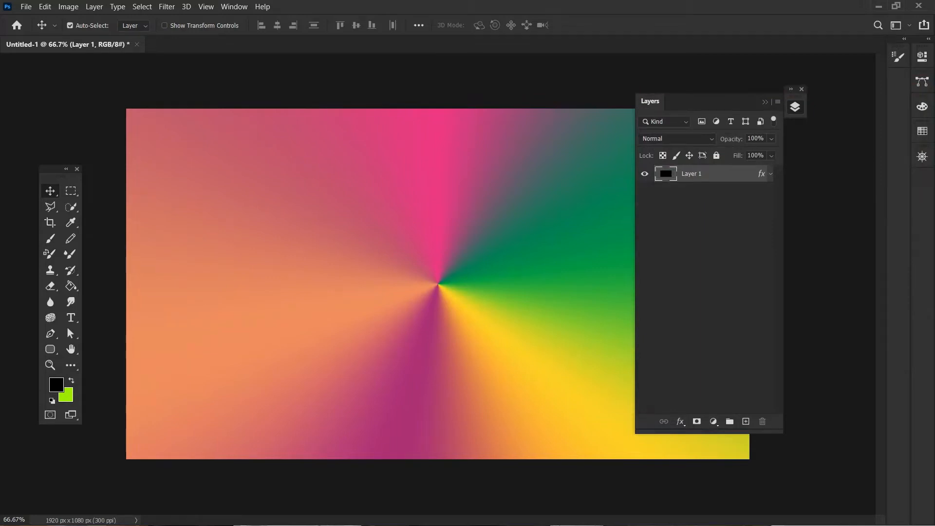
right_click(712, 173)
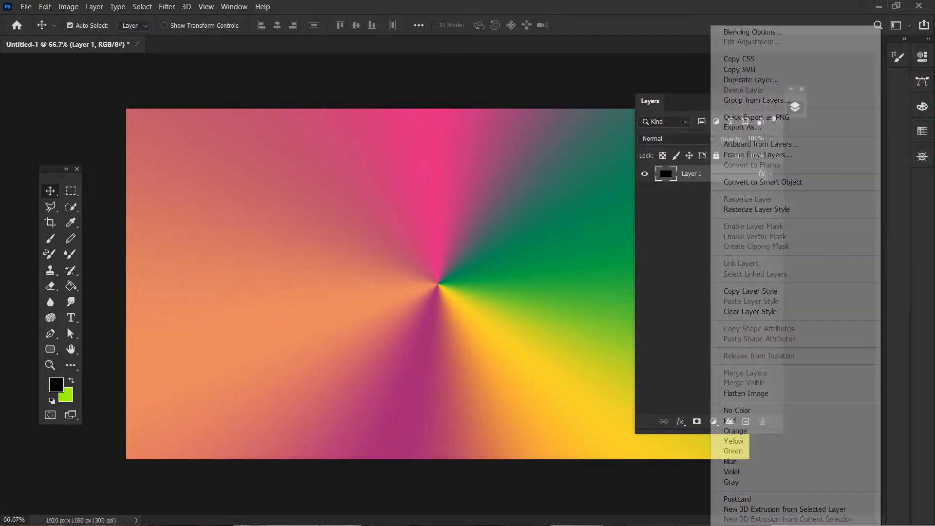
click(750, 182)
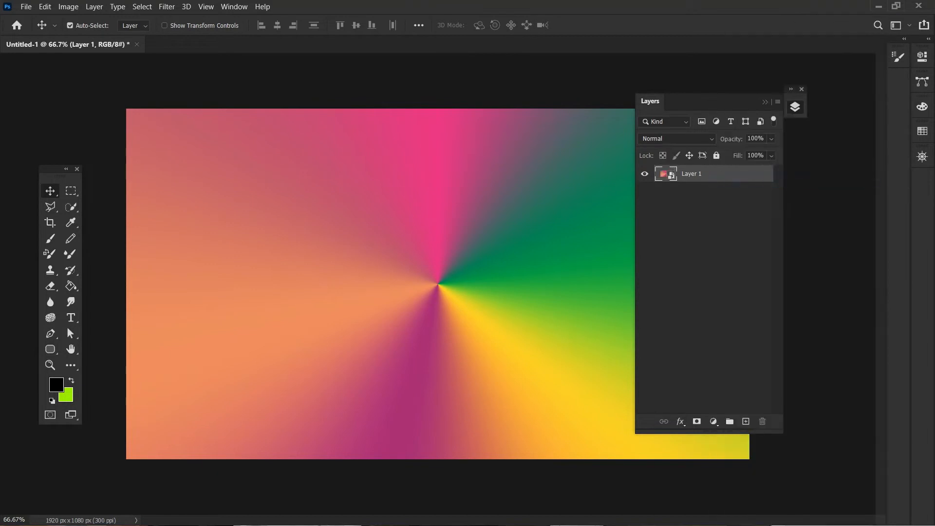
right_click(696, 174)
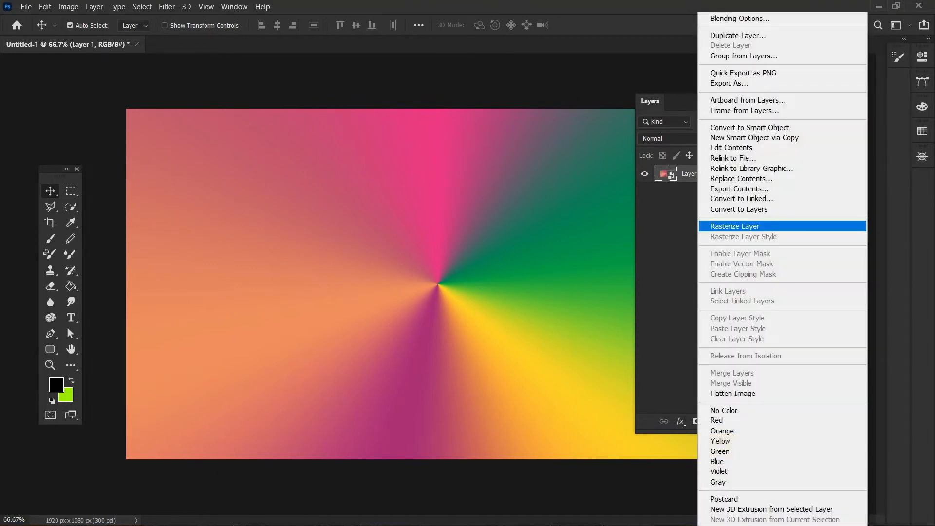
click(734, 226)
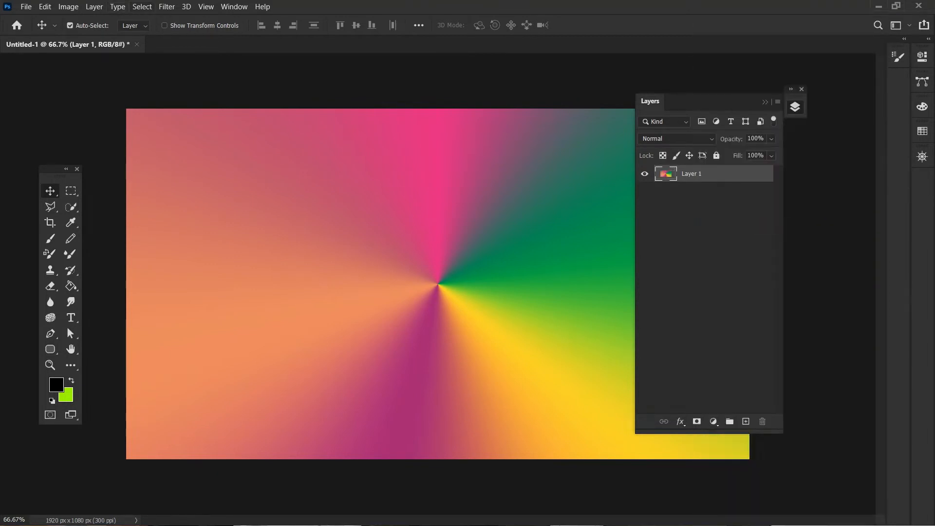
Duplicate the rasterized gradient layer and hide the original Layer 1.
key(ctrl+j)
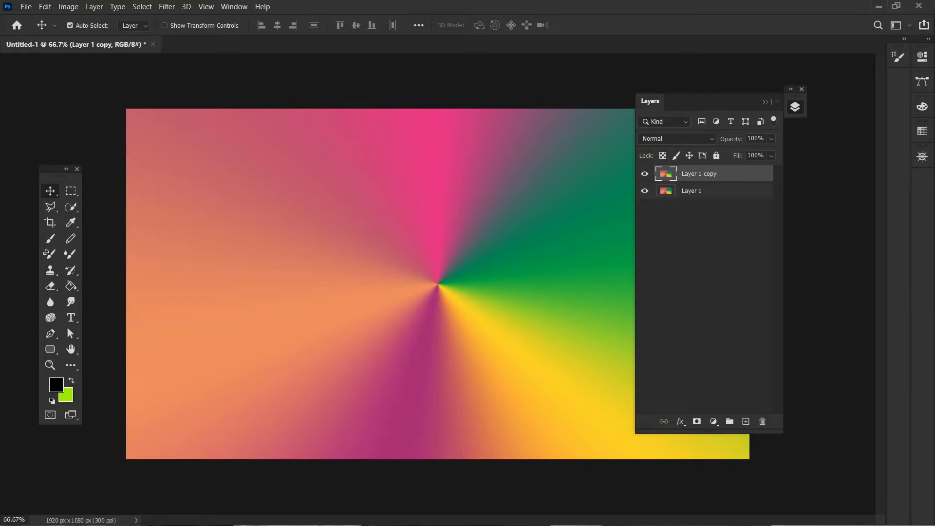
click(644, 191)
key(alt+t)
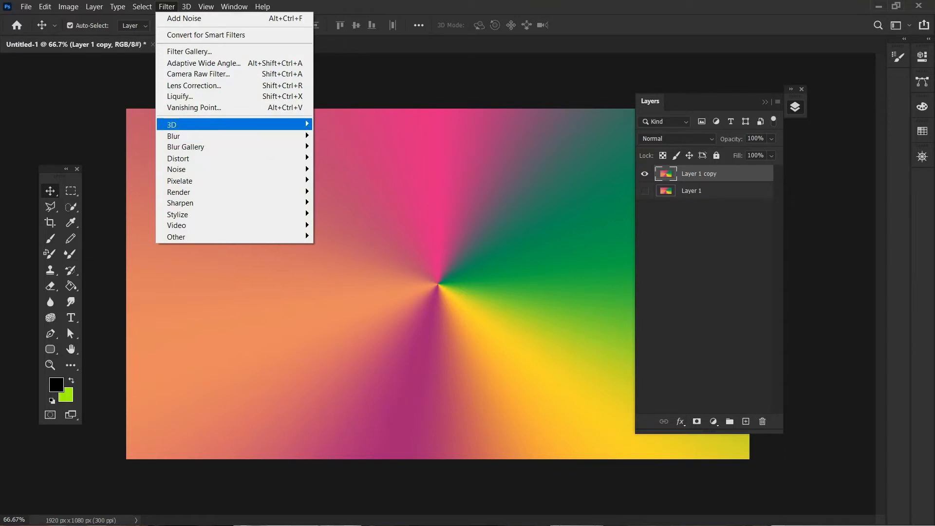
key(Up)
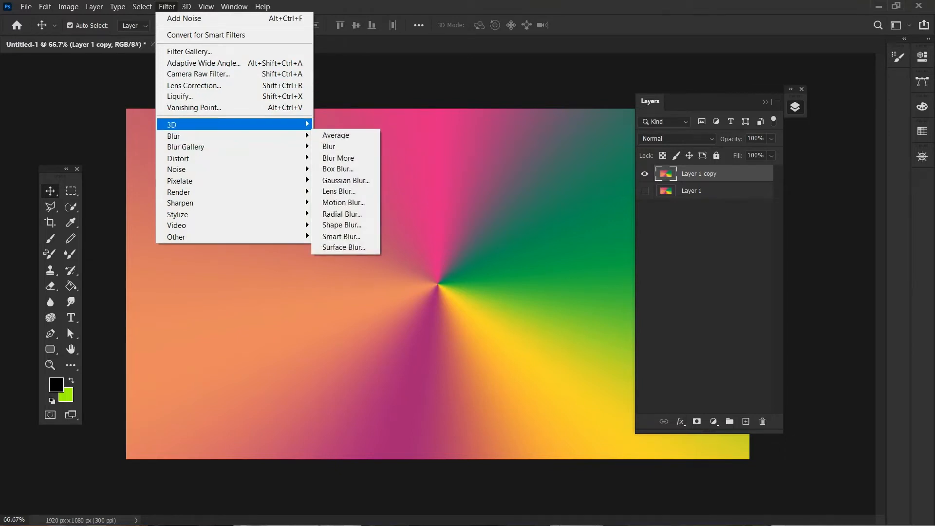
key(Escape)
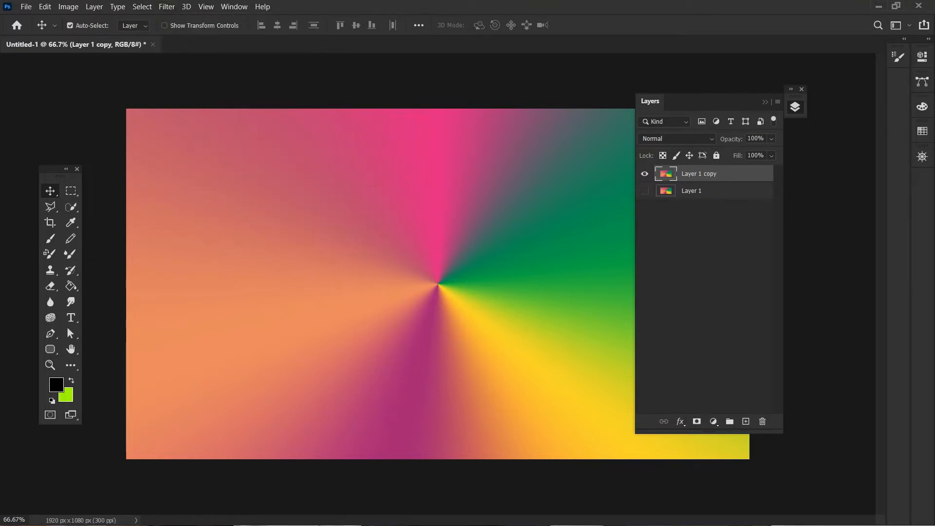
Add a new layer on top and darken the canvas's lower-left corner with a soft black 1000 px brush.
click(746, 422)
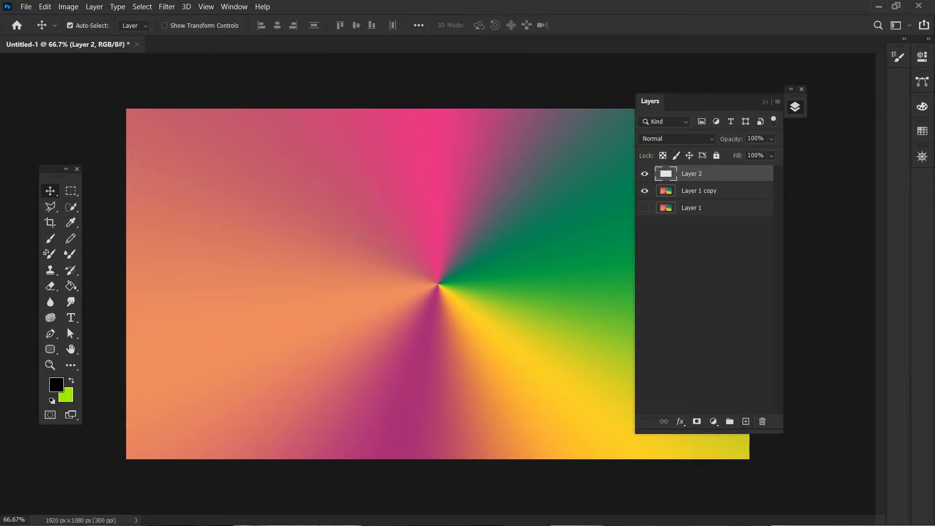
key(b)
key(ctrl+minus)
key(ctrl+minus)
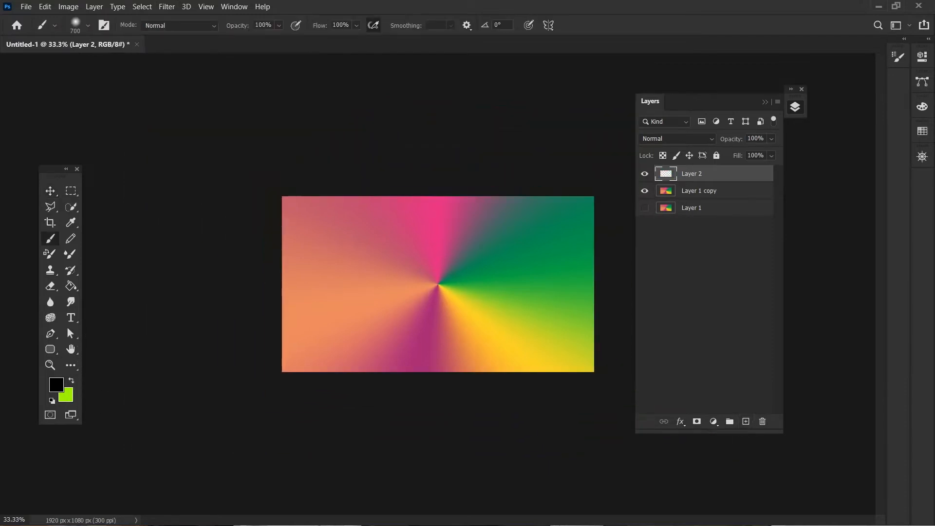
drag(275, 336, 316, 390)
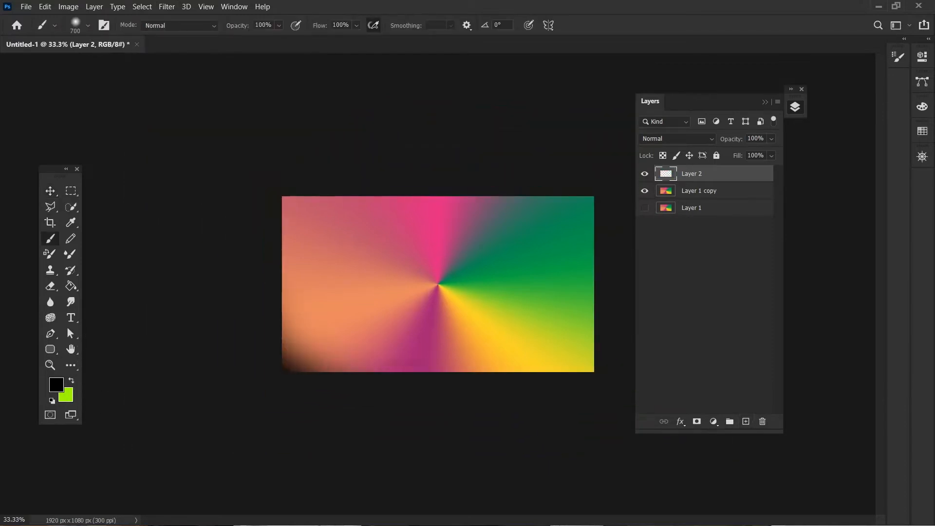
key(ctrl+z)
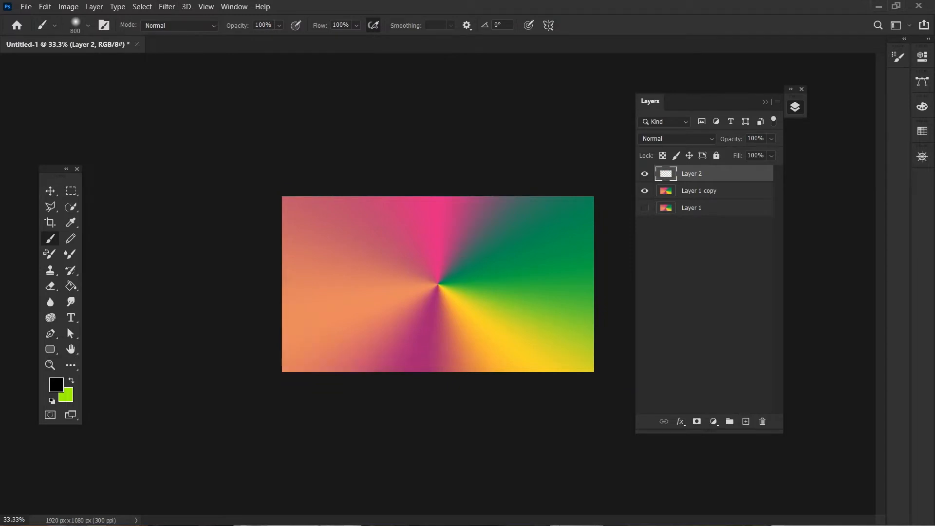
key(bracketright)
key(bracketright)
drag(188, 314, 388, 470)
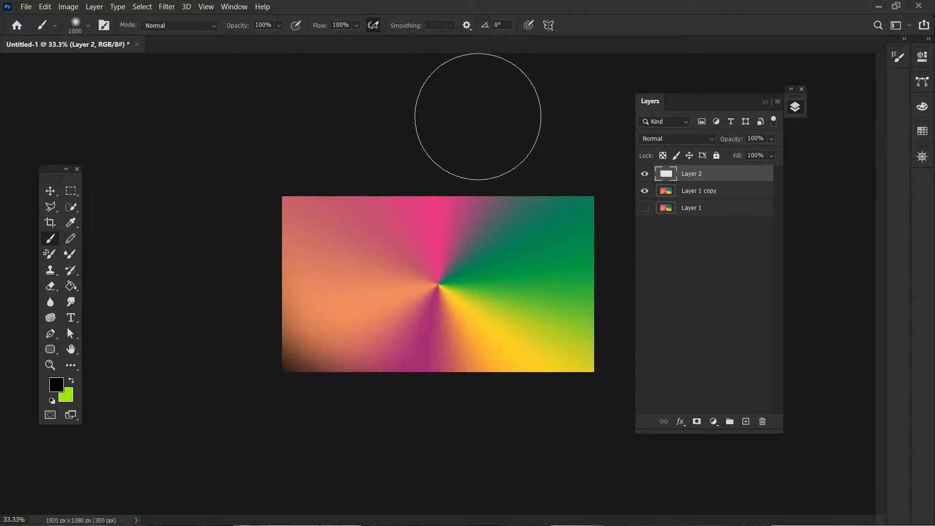
Shade the canvas's upper-right, upper-left and lower-right corners on Layer 2 with soft black brush strokes.
mouse_move(455, 115)
mouse_down()
mouse_move(635, 172)
mouse_move(710, 230)
mouse_up()
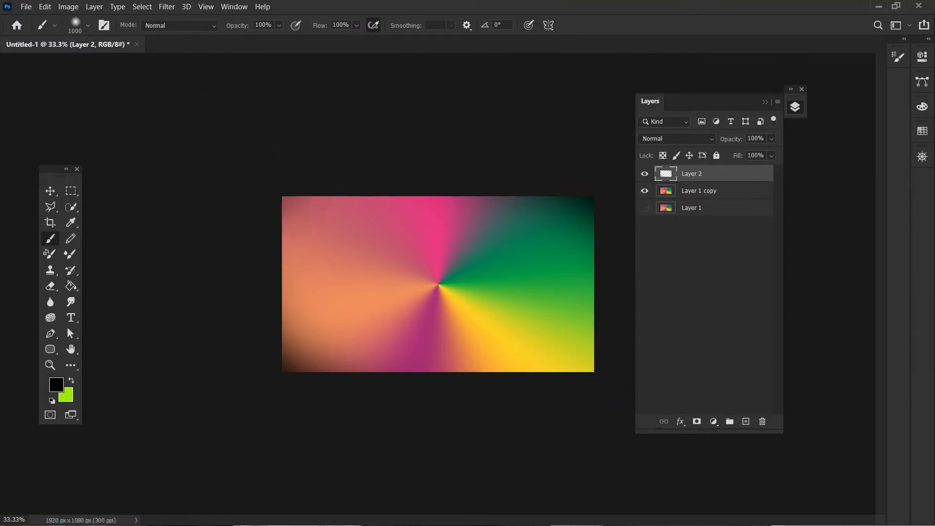
click(633, 442)
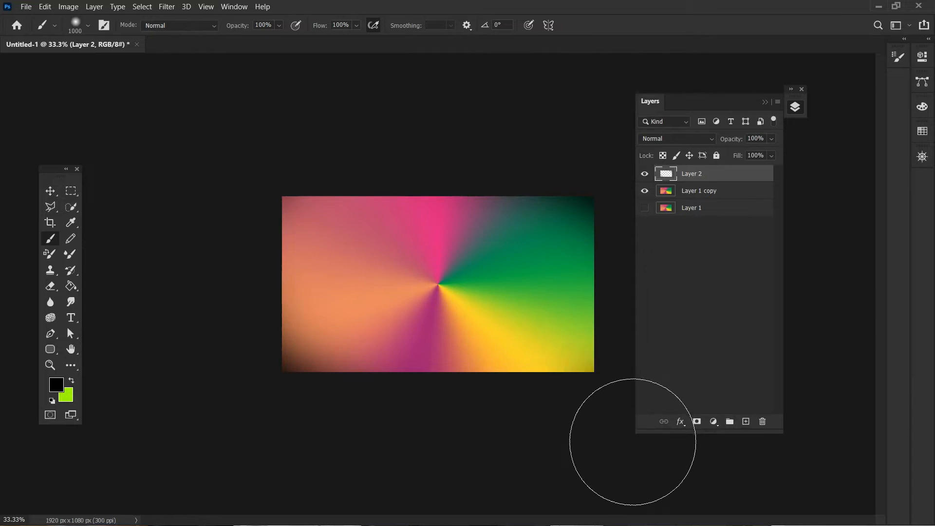
click(633, 442)
click(548, 445)
click(548, 448)
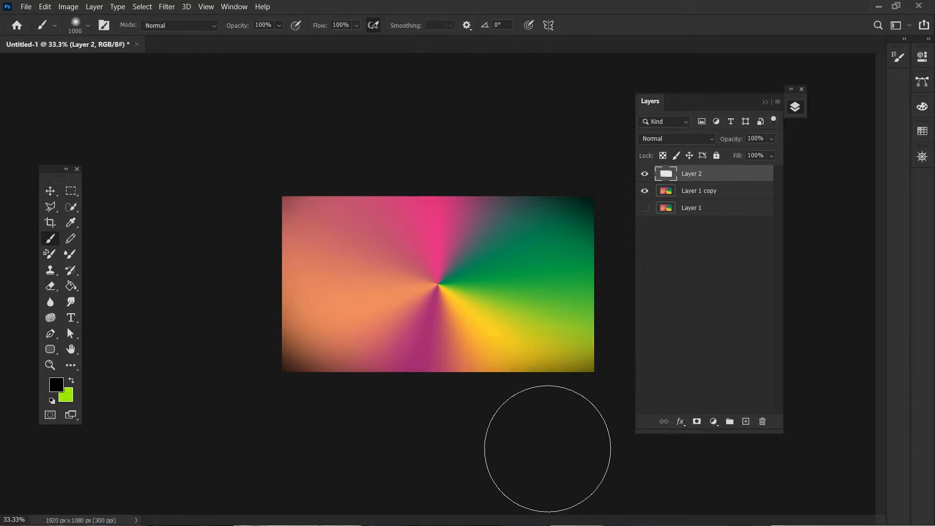
Deepen the black shading in the lower-left corner with a 1200 px brush, undoing the unwanted extra strokes along the left edge.
click(223, 282)
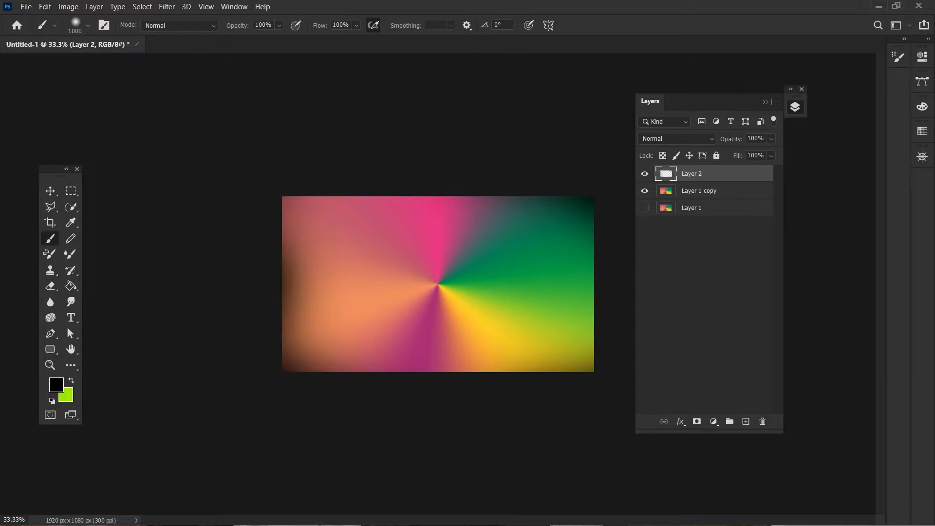
key(ctrl+z)
drag(173, 246, 242, 388)
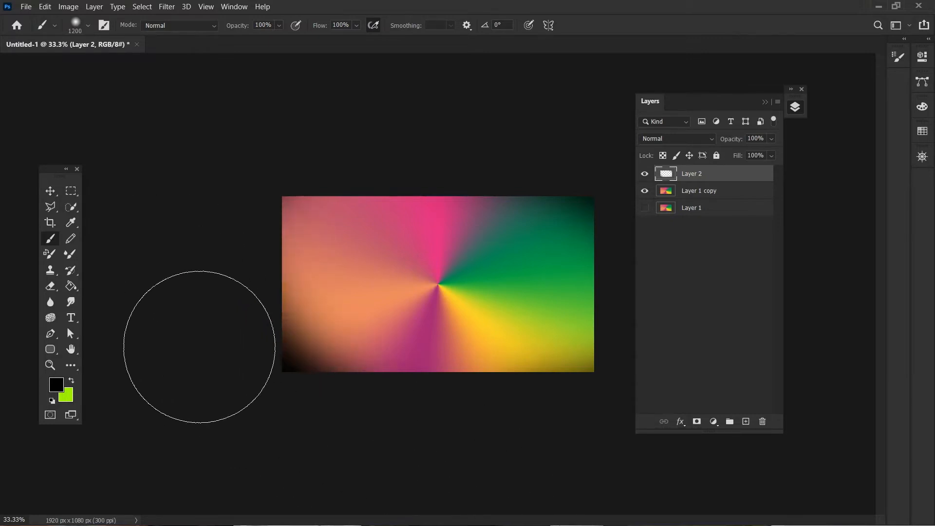
mouse_move(199, 344)
mouse_down()
mouse_move(265, 443)
mouse_move(263, 523)
mouse_up()
key(ctrl+z)
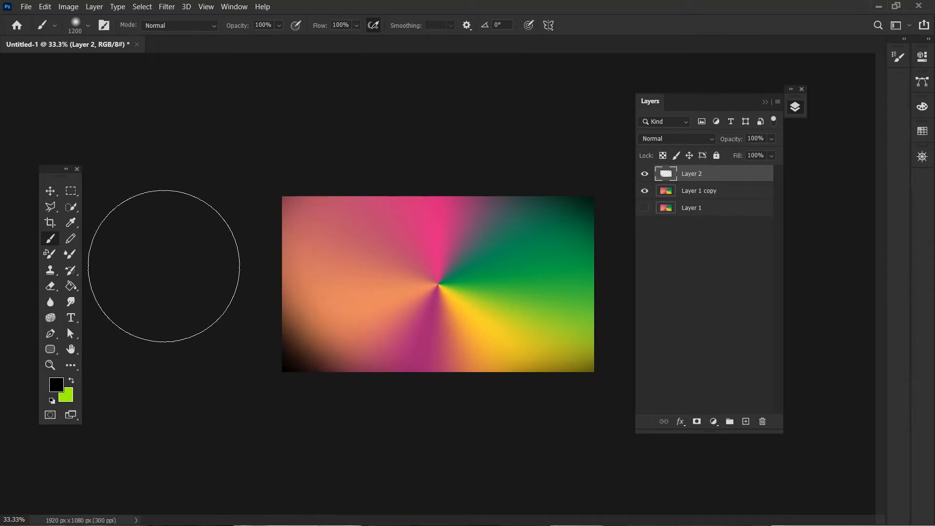
mouse_move(167, 194)
mouse_down()
mouse_move(270, 438)
mouse_move(457, 479)
mouse_up()
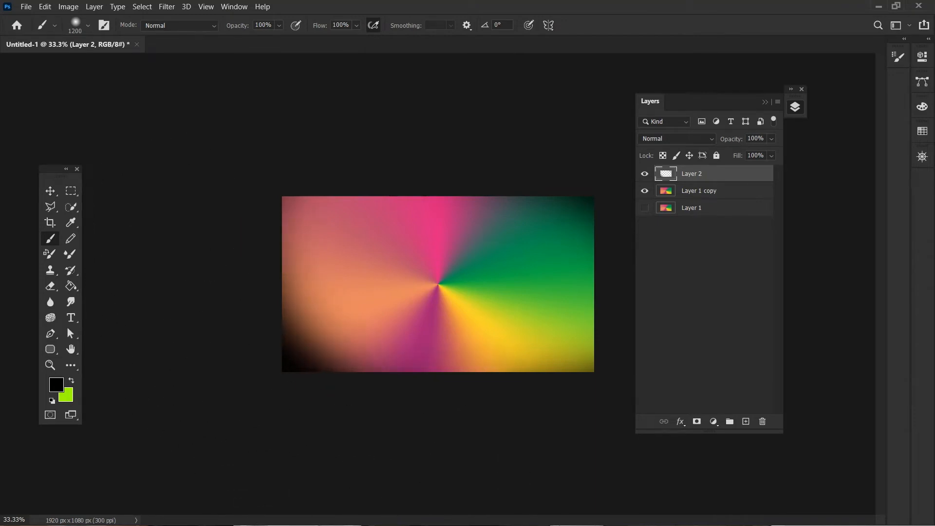
key(ctrl+z)
key(v)
key(ctrl+0)
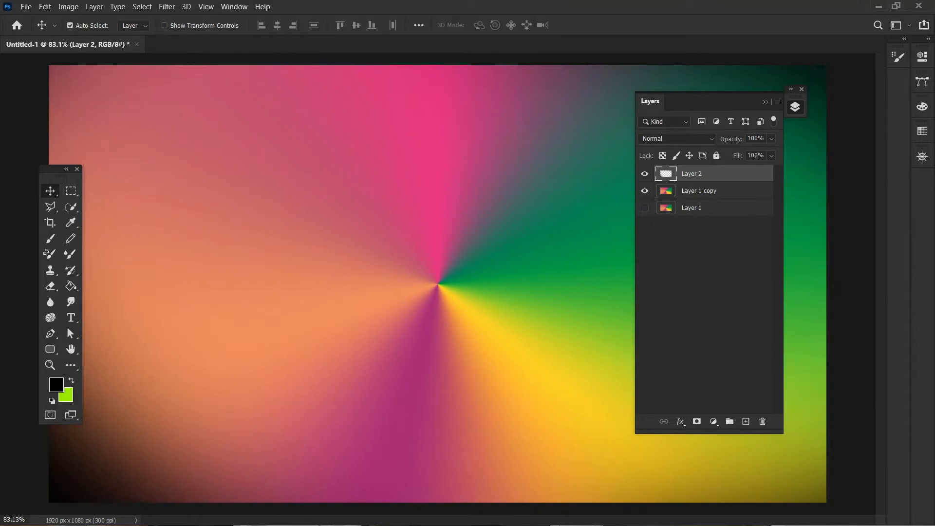
Apply a Gaussian Blur with a 133-pixel radius to Layer 1 copy.
click(716, 191)
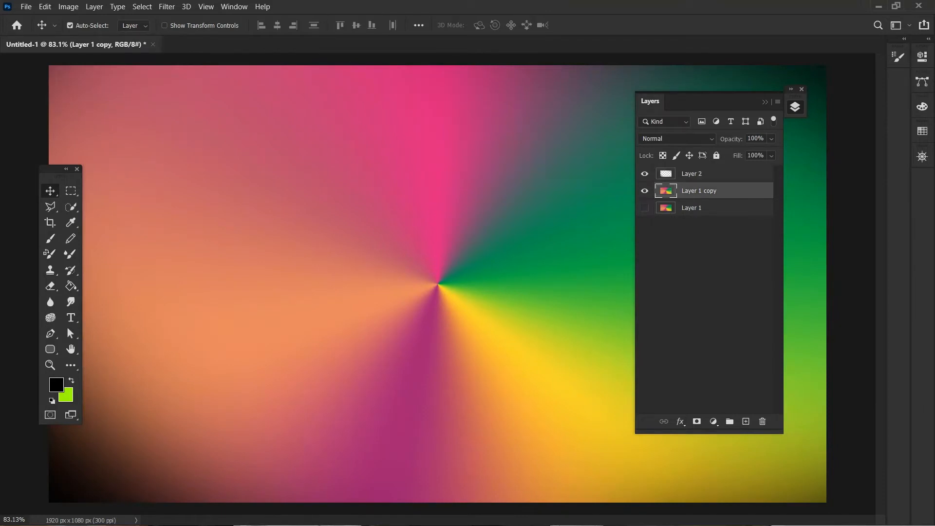
click(167, 7)
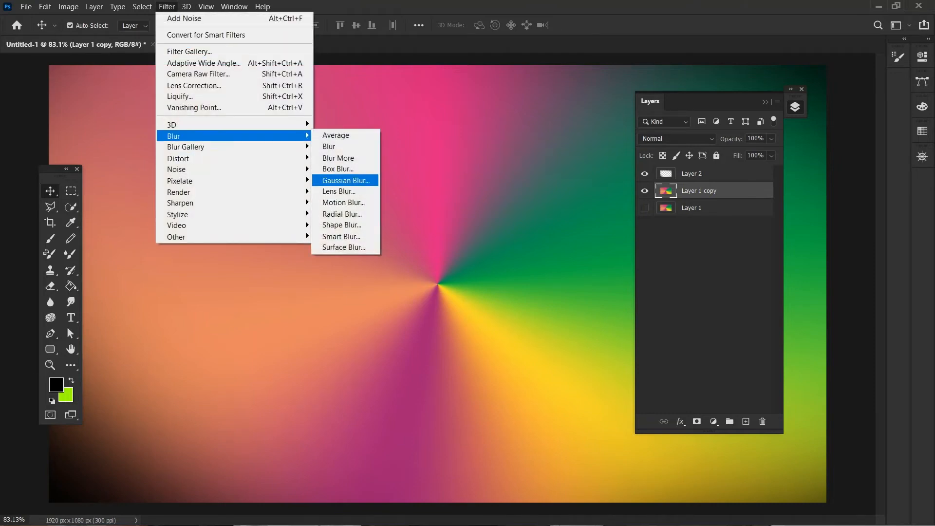
click(345, 180)
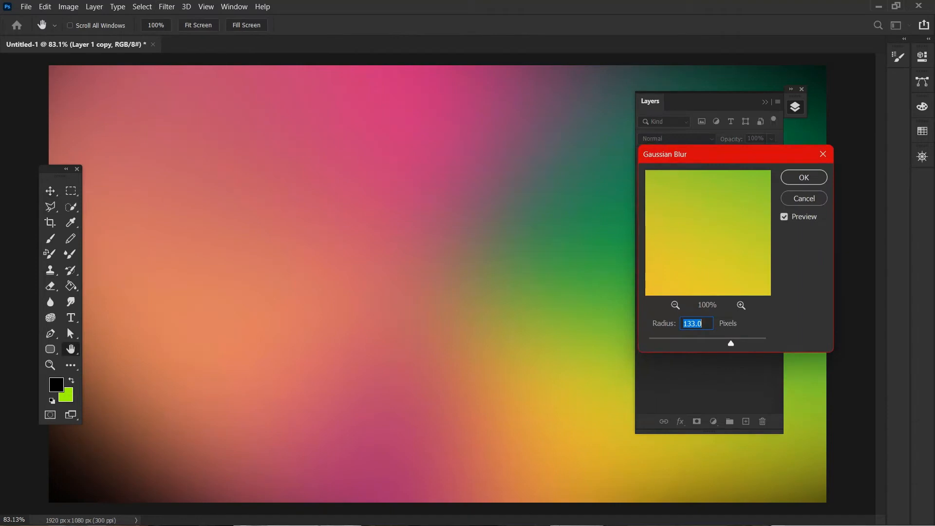
key(Return)
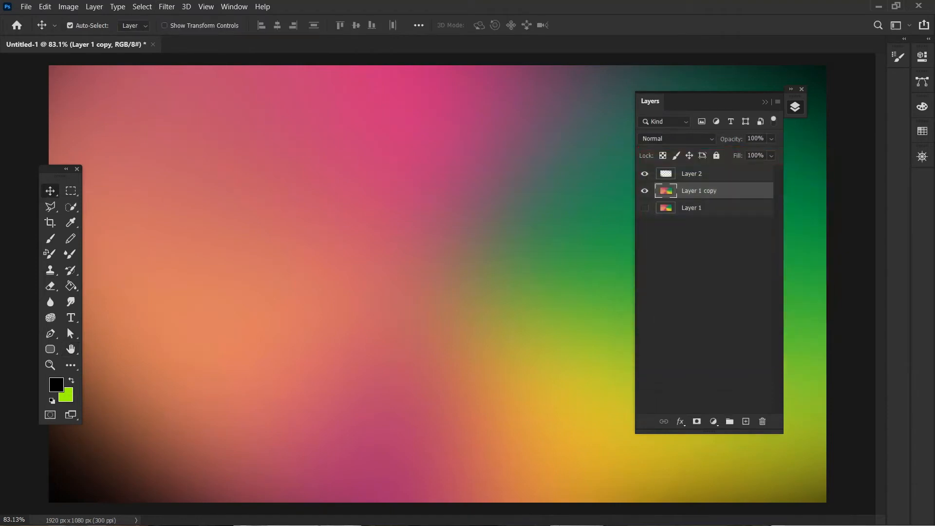
Add a new layer above Layer 2 and fill it with neutral grey at 50% brightness (#808080).
click(692, 173)
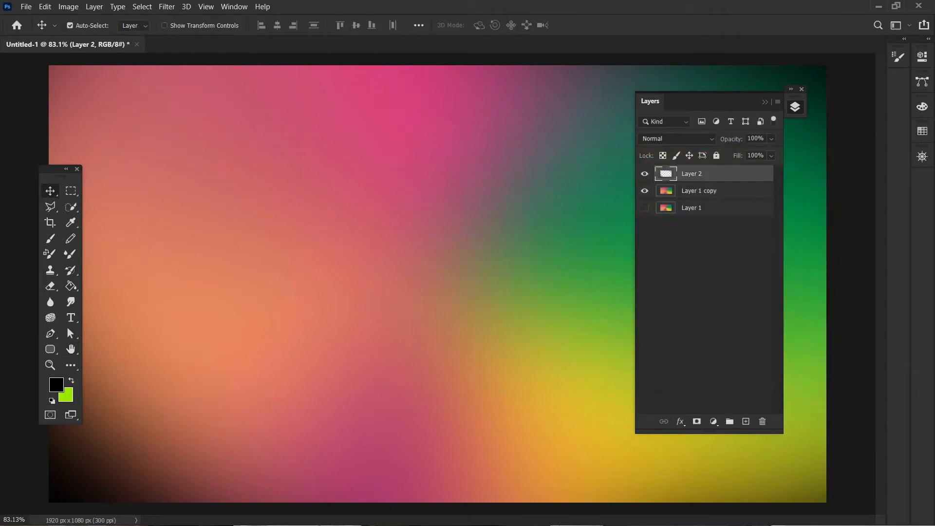
click(746, 421)
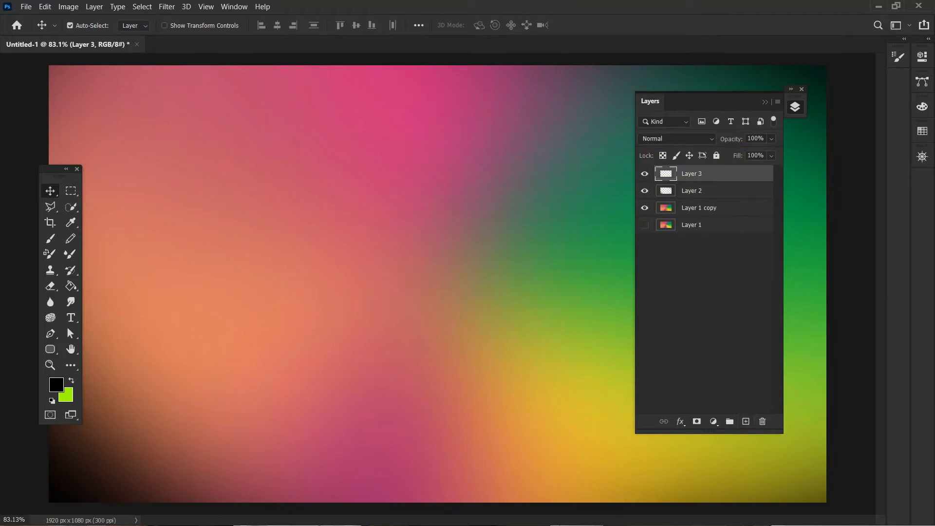
click(56, 384)
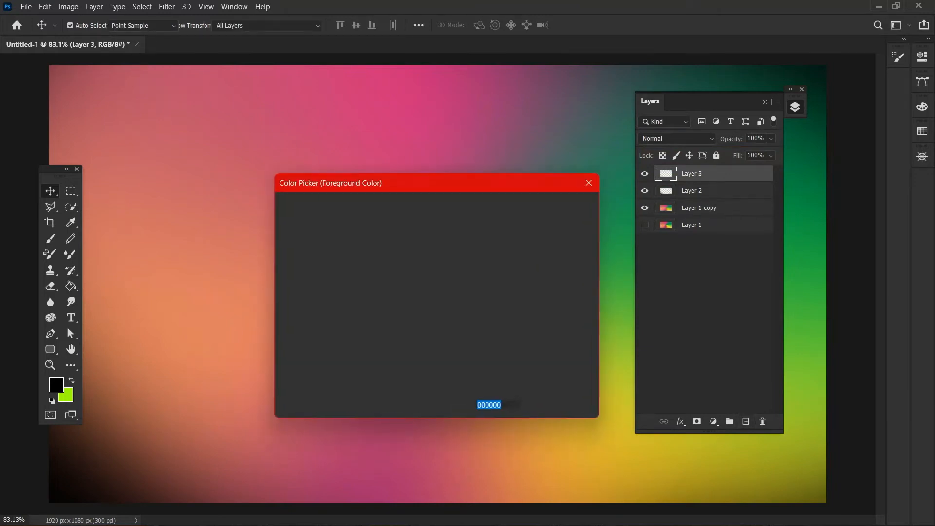
click(500, 334)
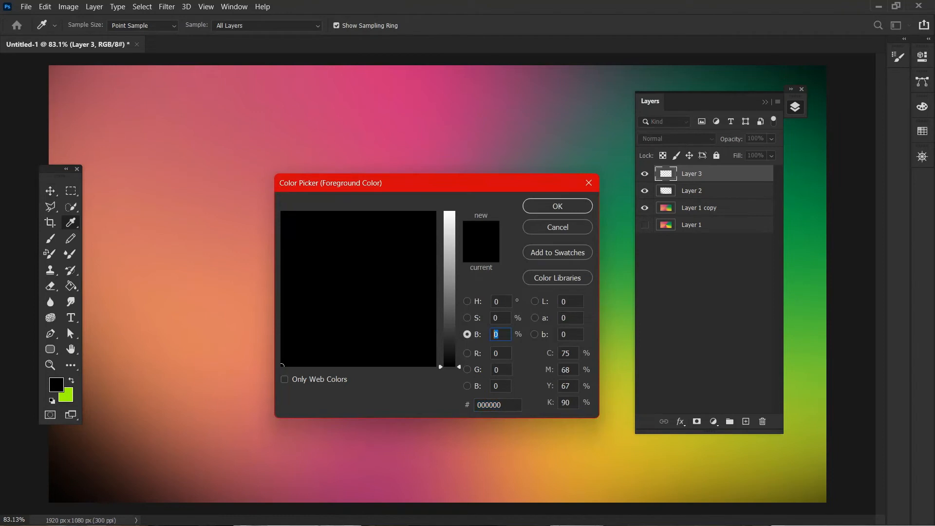
text(50)
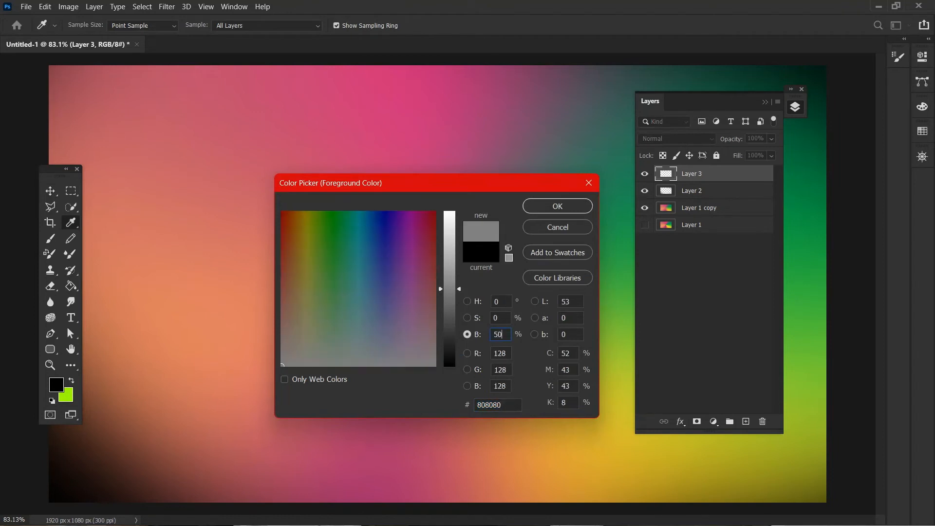
key(Return)
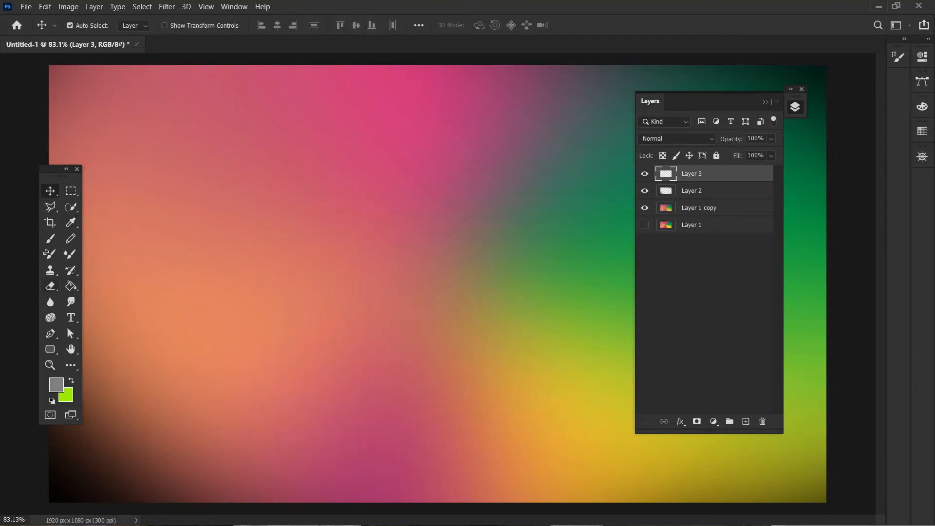
click(71, 286)
click(402, 292)
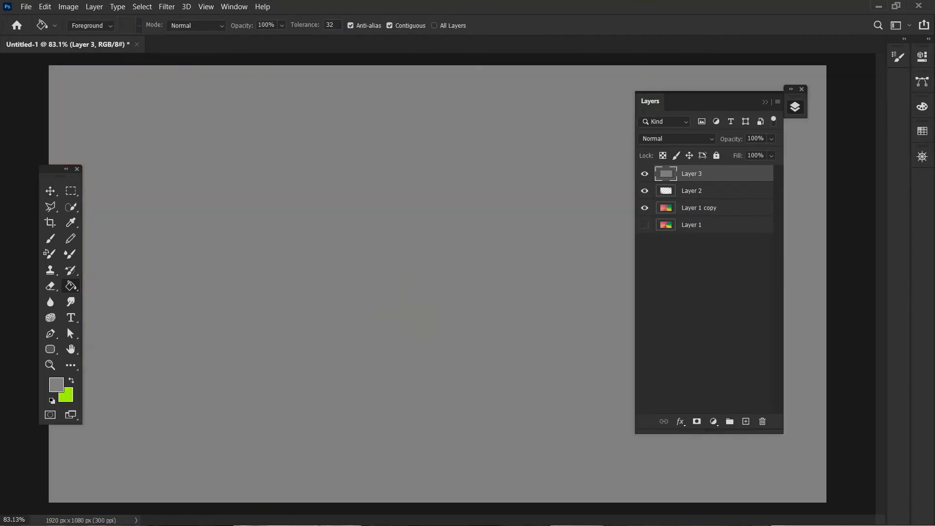
key(v)
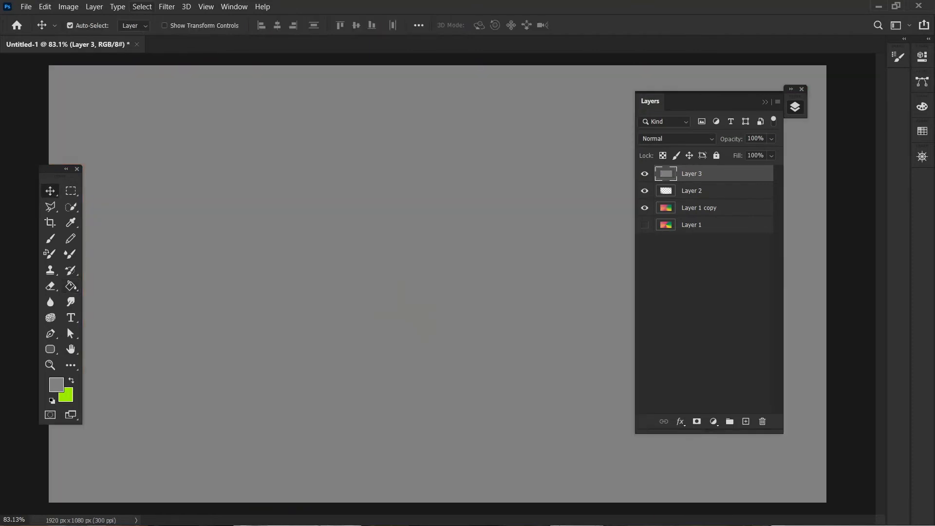
Apply the Add Noise filter with an amount of 34.77 to the grey Layer 3.
key(alt+t)
key(Down)
key(Down)
key(Down)
key(Down)
key(Down)
key(Down)
key(Down)
key(Down)
key(Down)
key(Down)
key(Down)
key(Down)
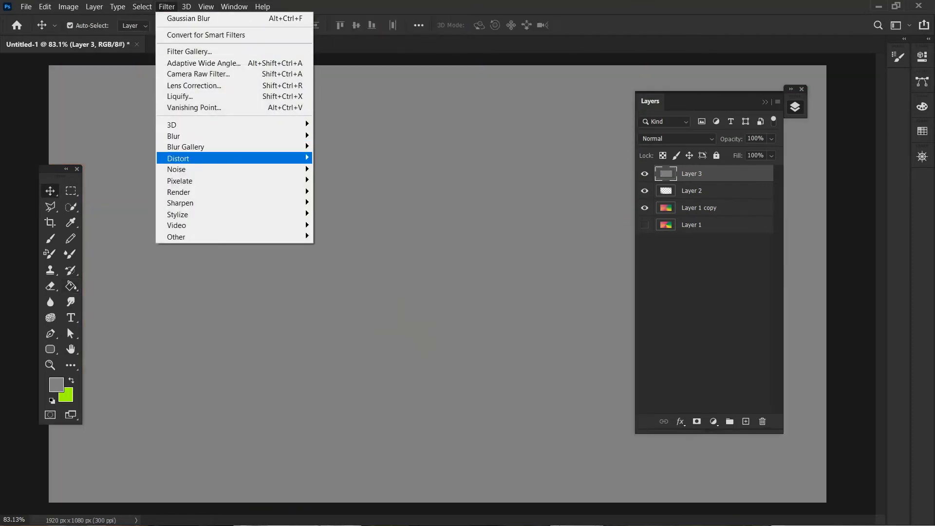
key(Right)
key(Return)
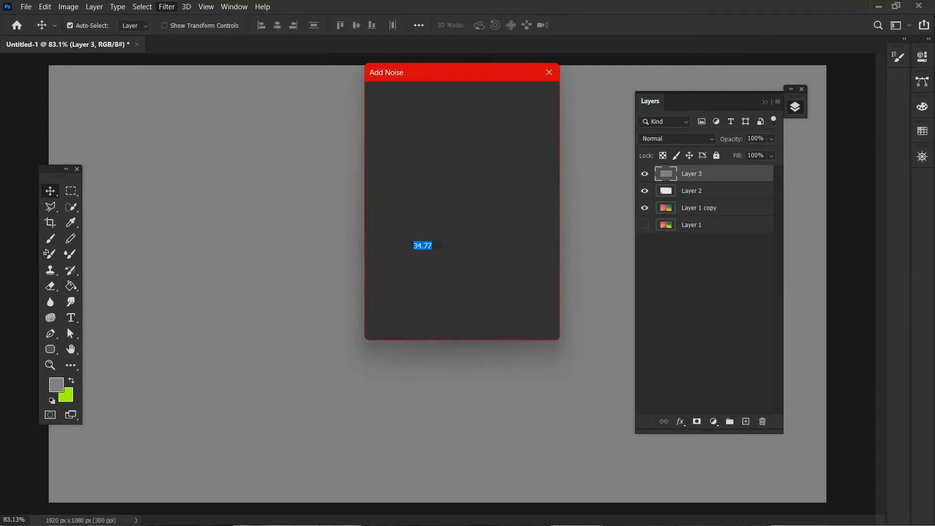
key(Return)
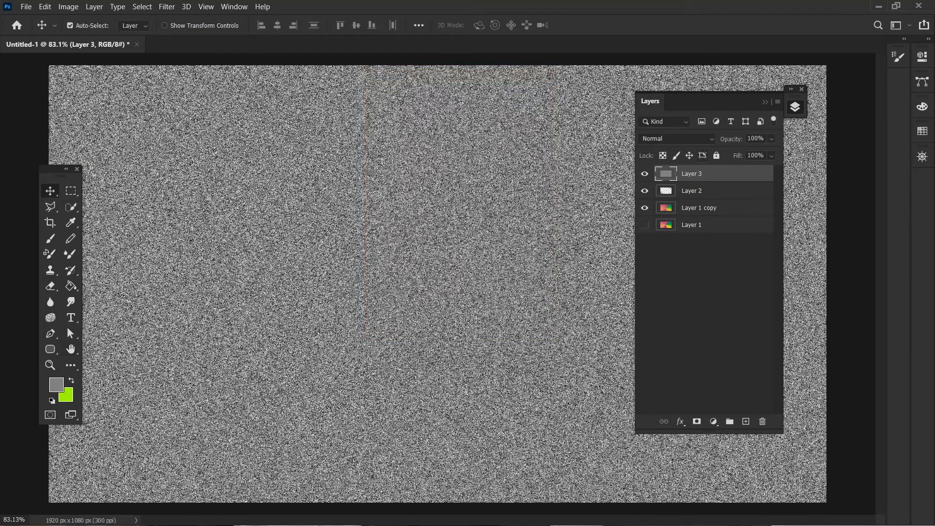
Set the noise layer's blending mode to Soft Light after previewing other modes such as Color Dodge.
click(677, 138)
key(Down)
key(Down)
key(Down)
key(Down)
key(Down)
key(Down)
key(Down)
key(Down)
key(Down)
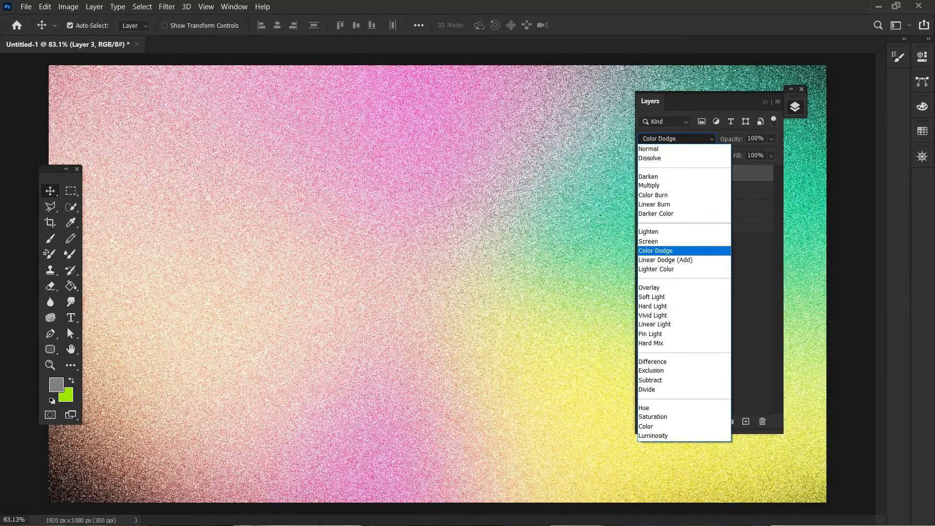
key(Up)
key(Up)
key(Down)
key(Down)
key(Down)
key(Down)
key(Down)
key(Down)
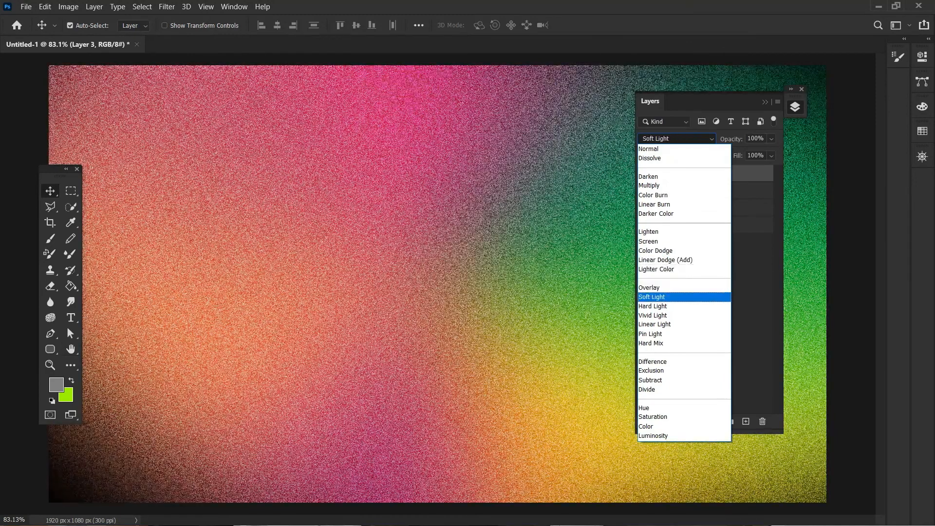
key(Return)
Lower the noise layer's opacity to well below half to make the grain subtle.
click(772, 139)
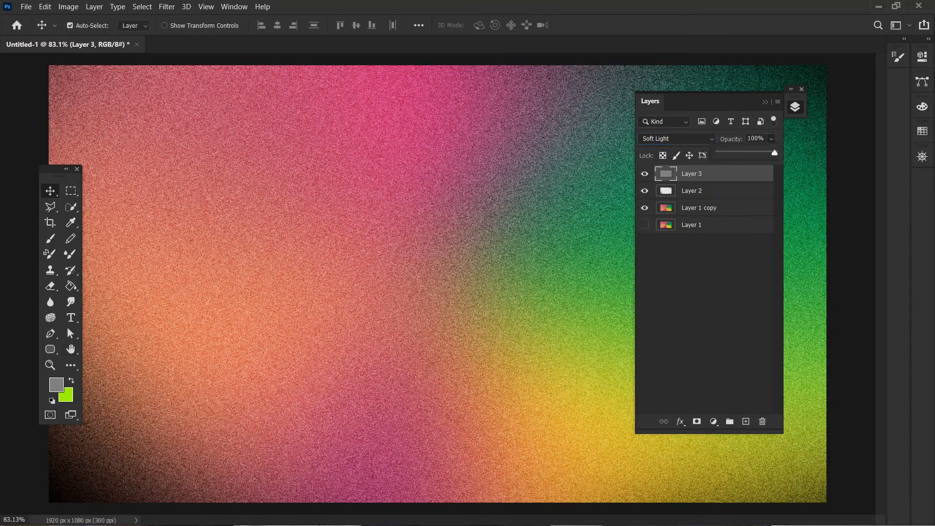
drag(775, 153, 739, 153)
click(771, 138)
drag(741, 153, 736, 153)
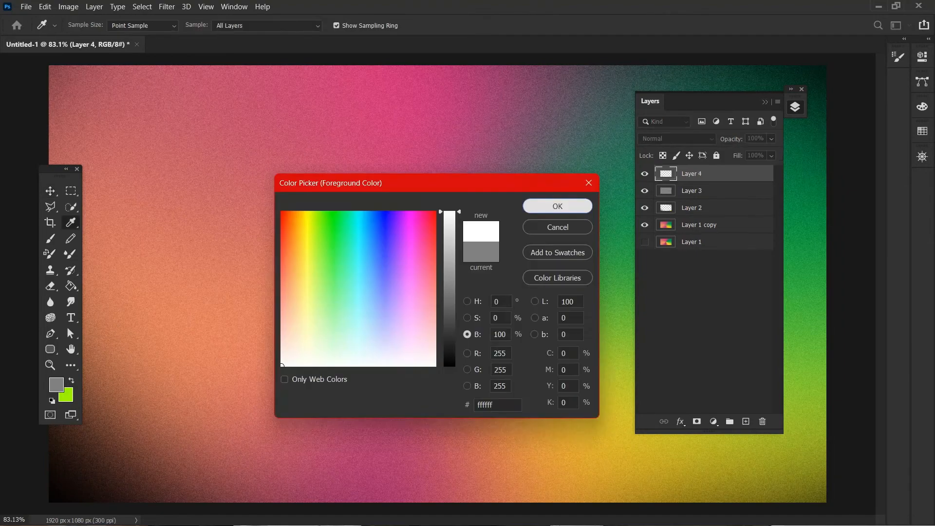
Set the foreground colour to white (#ffffff) and add the text RUN in Akira Expanded Super Bold at 6 pt.
key(Return)
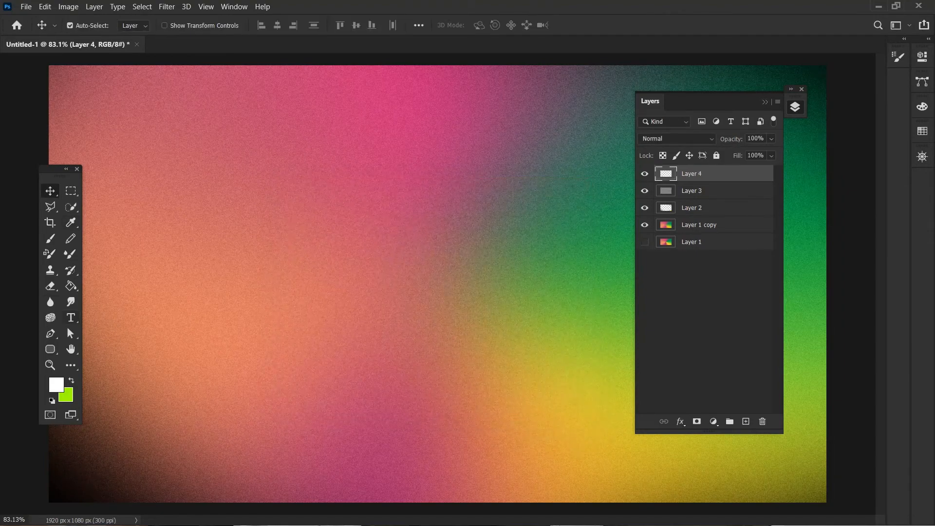
key(t)
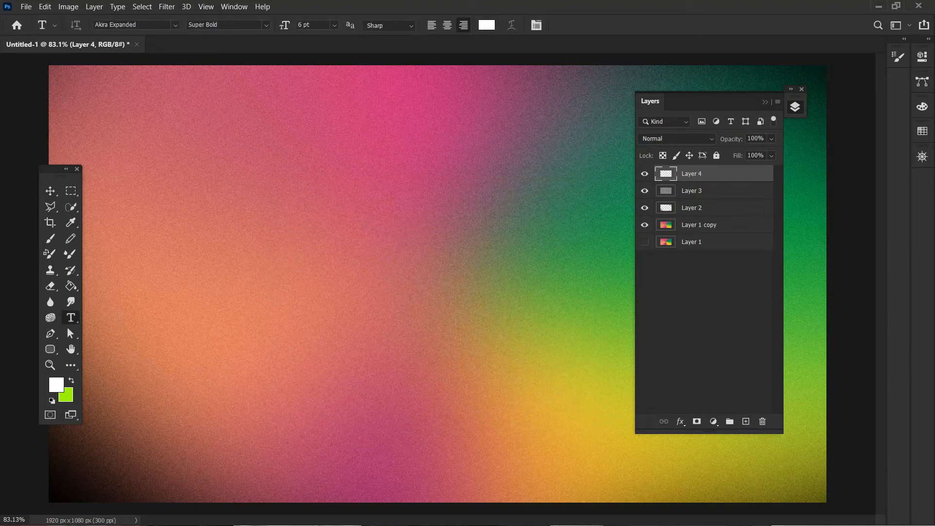
click(245, 302)
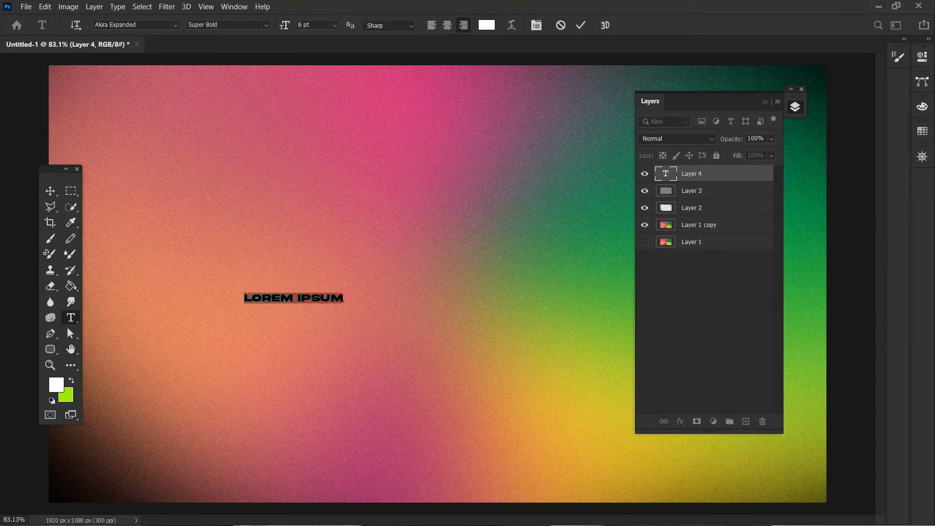
text(RUN)
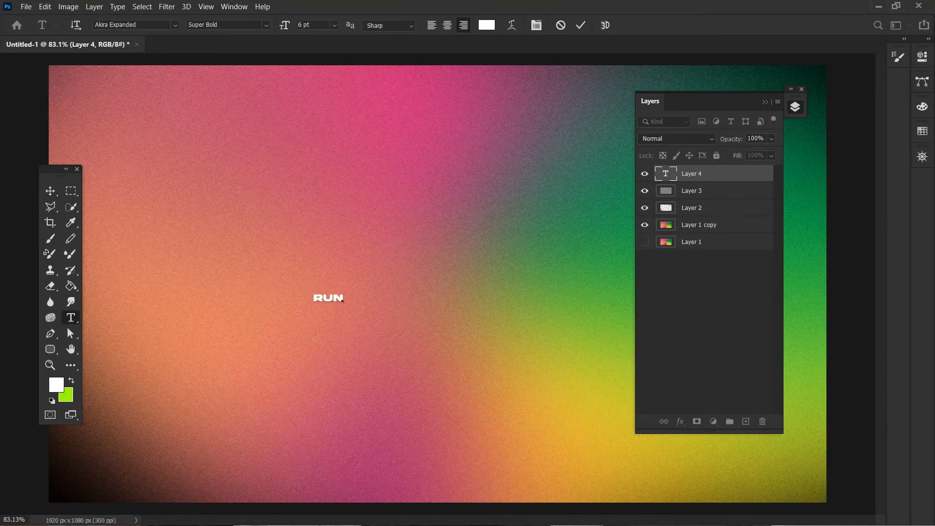
key(ctrl+Return)
key(v)
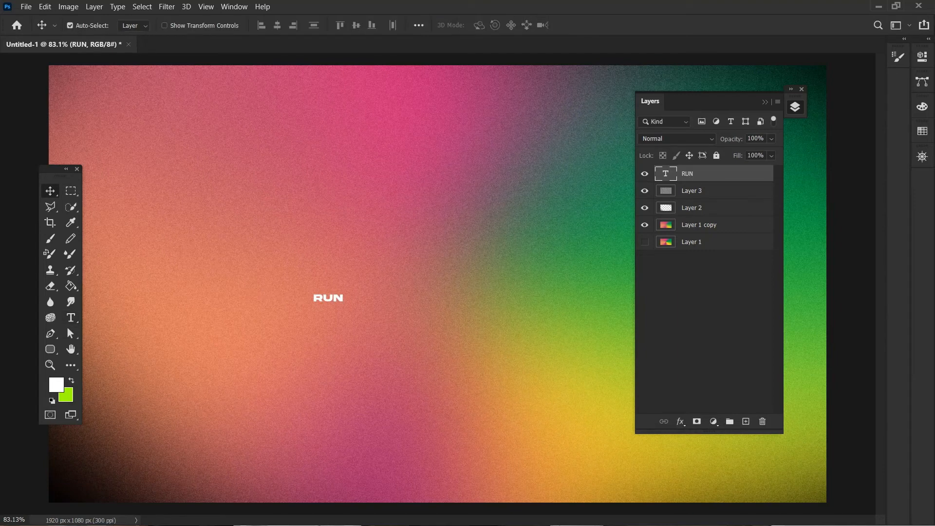
Centre the RUN text horizontally and vertically on the canvas.
key(ctrl+a)
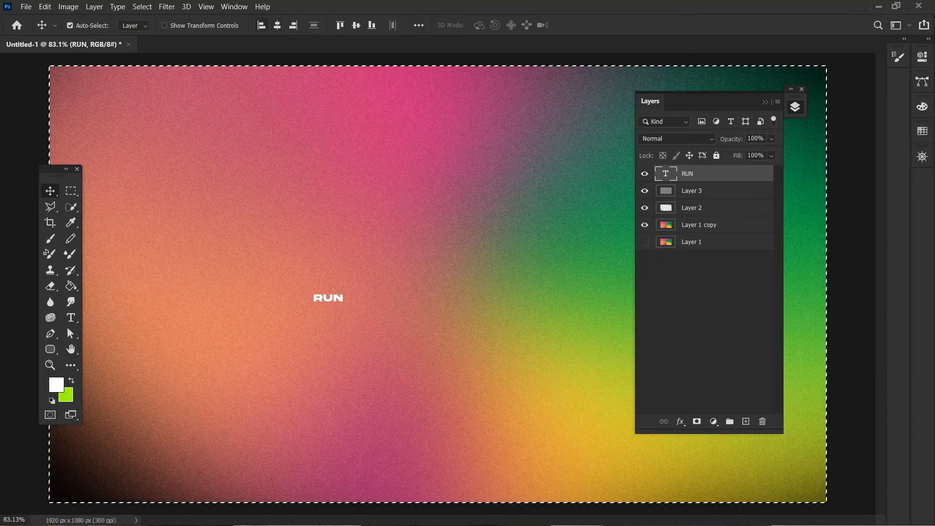
click(277, 25)
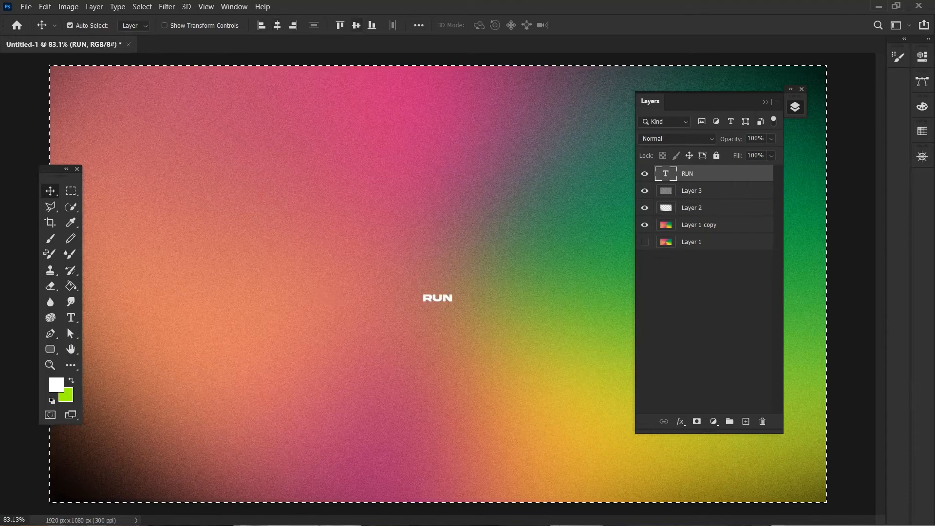
click(356, 25)
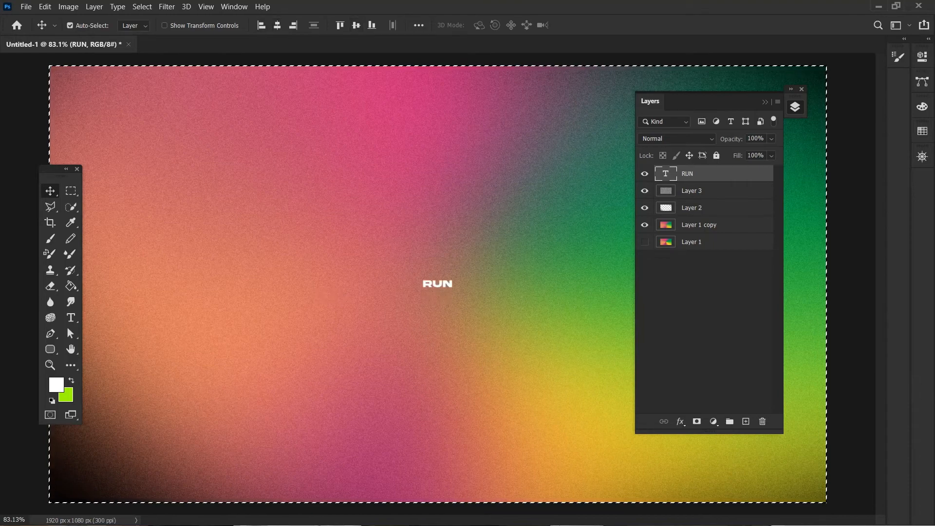
key(ctrl+d)
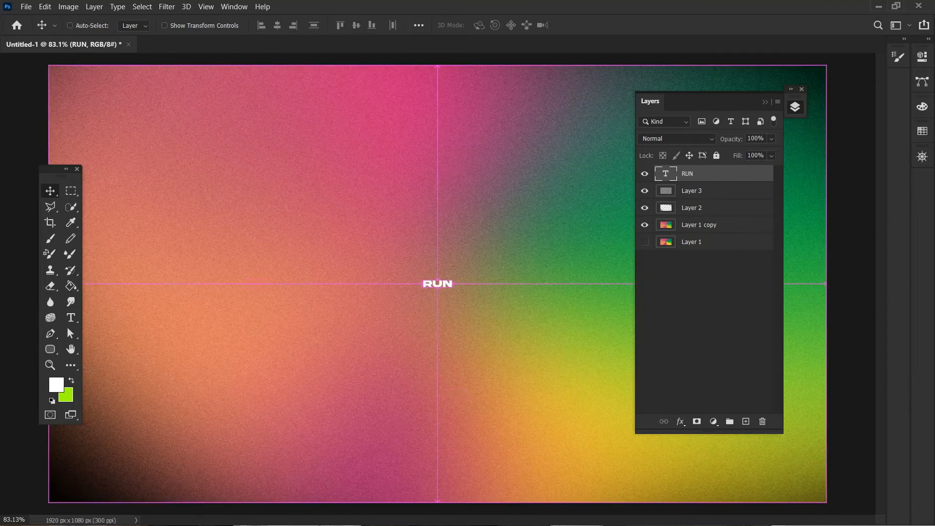
Scale the RUN text proportionally to about 120% and re-centre it on the canvas.
key(ctrl+t)
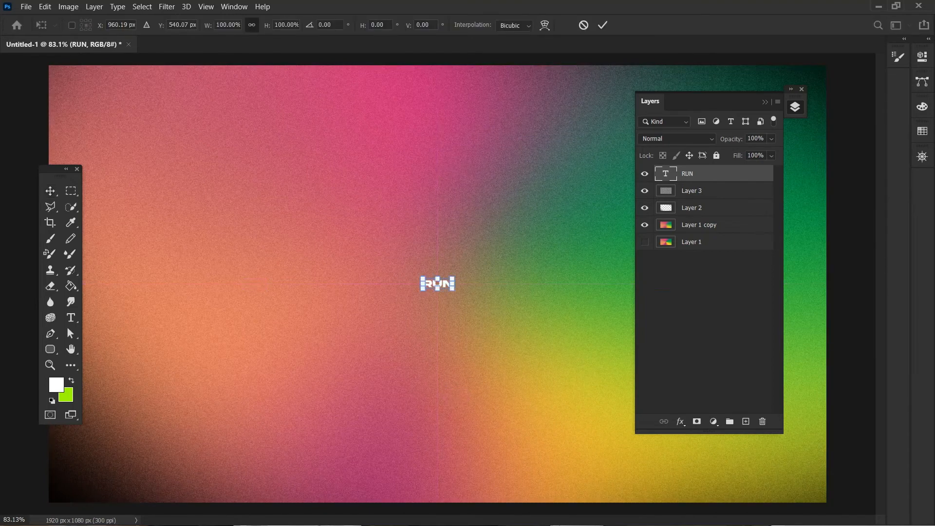
drag(421, 277, 417, 276)
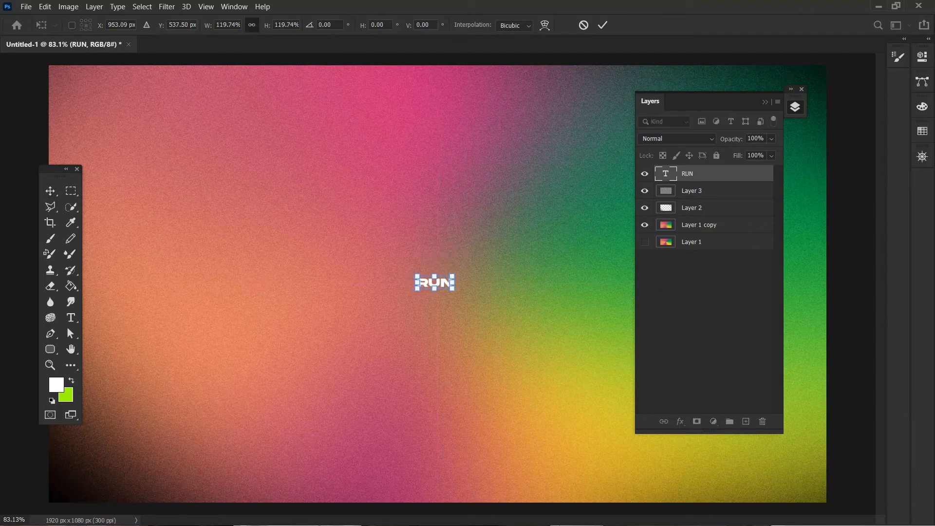
key(Return)
key(ctrl+a)
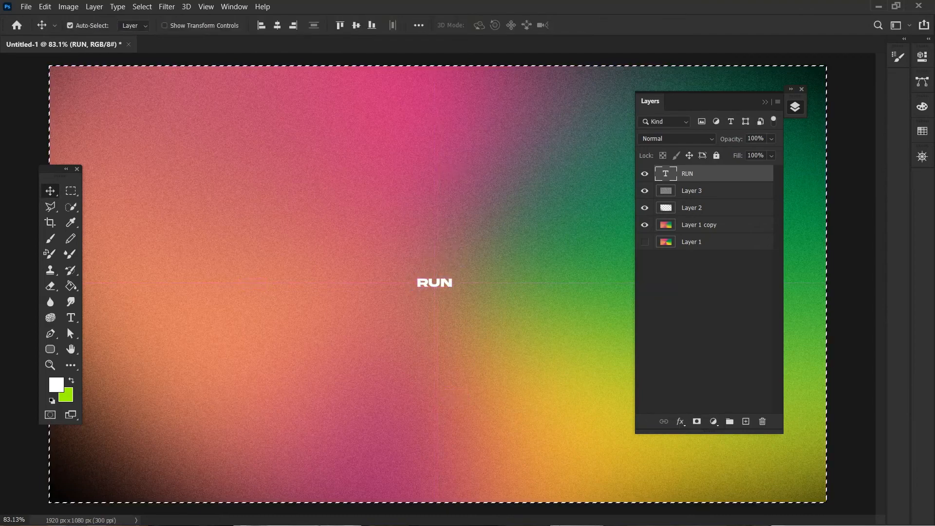
click(356, 24)
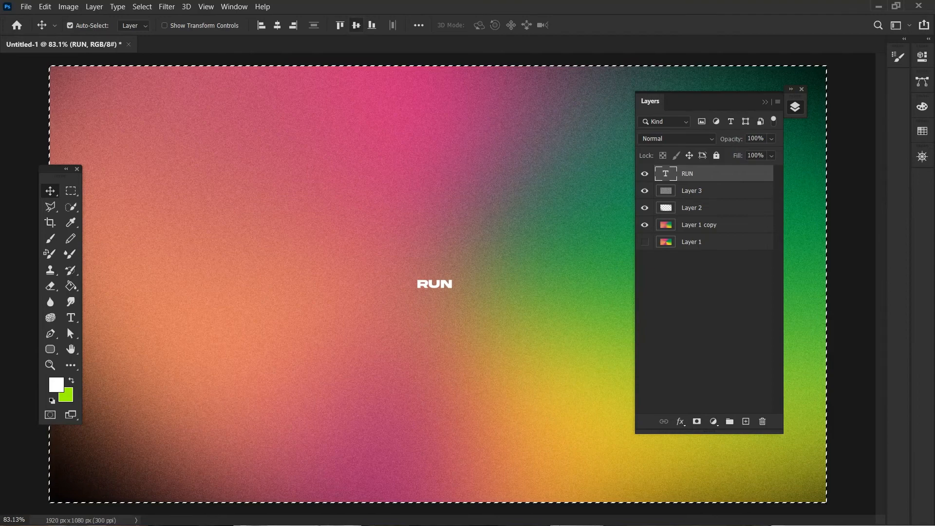
click(278, 25)
key(ctrl)
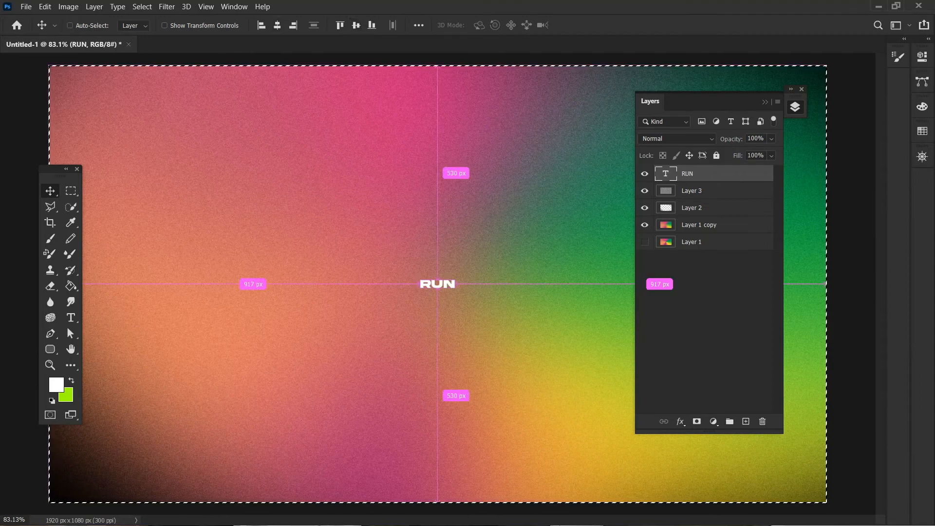
key(ctrl+d)
Collapse the Layers panel, switch to full screen mode with the menu bar, and move the floating toolbox clear of the RUN text.
key(F7)
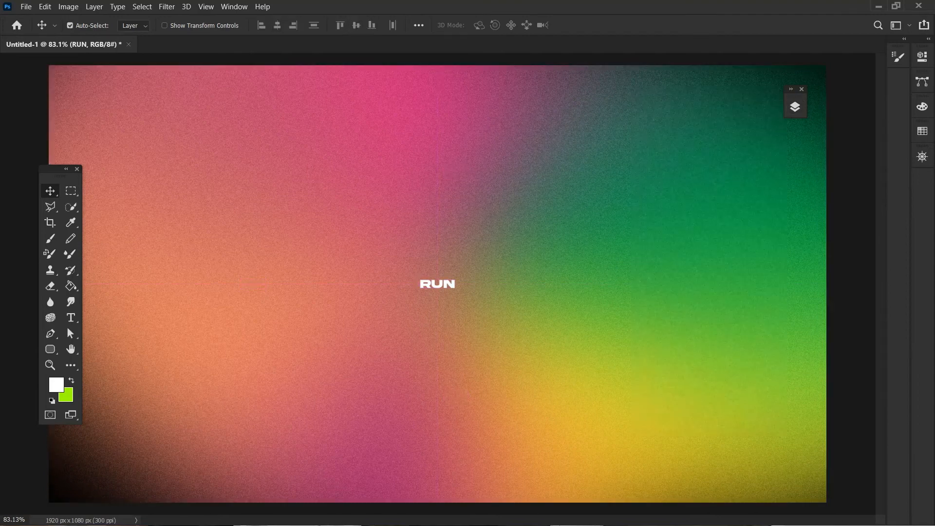
key(f)
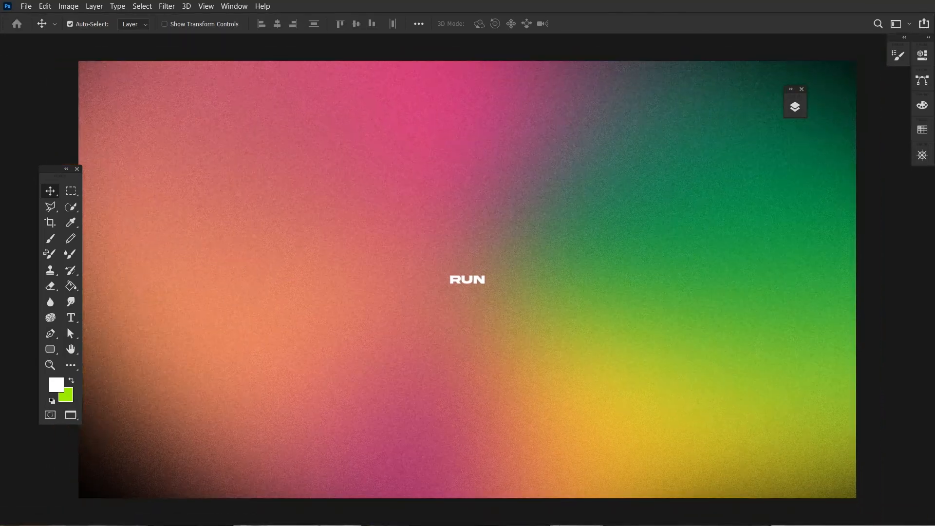
drag(54, 169, 32, 111)
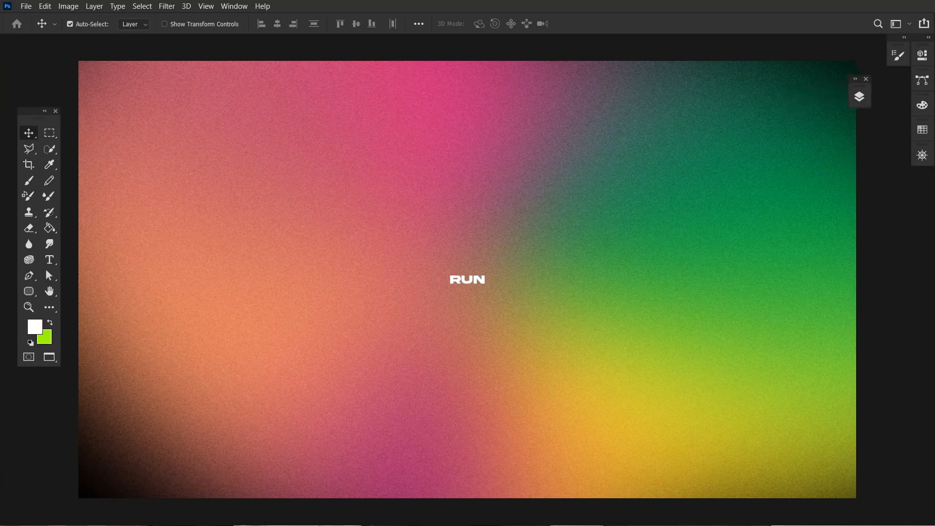
key(ctrl+plus)
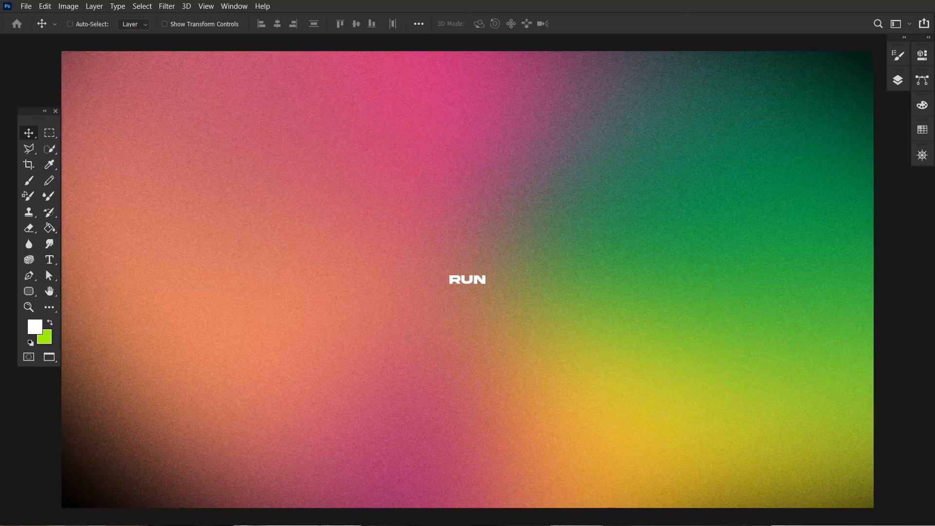
key(z)
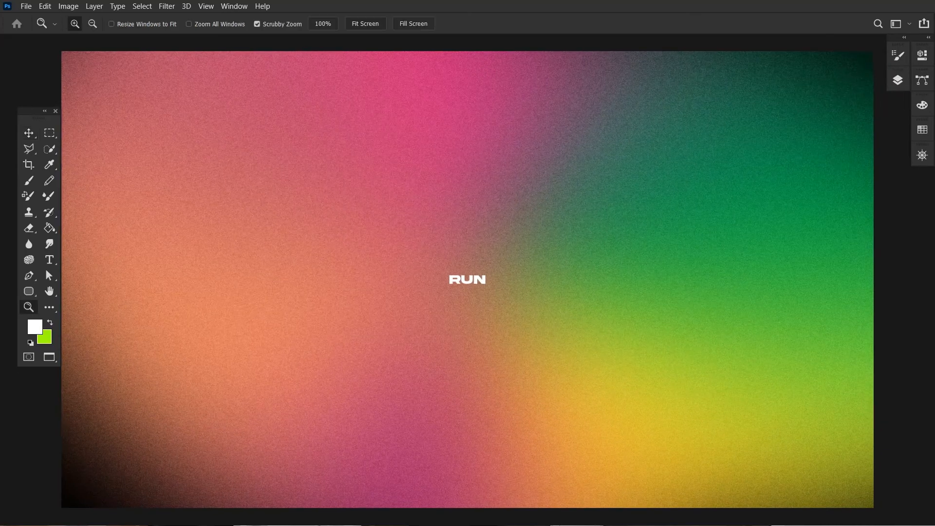
key(ctrl+plus)
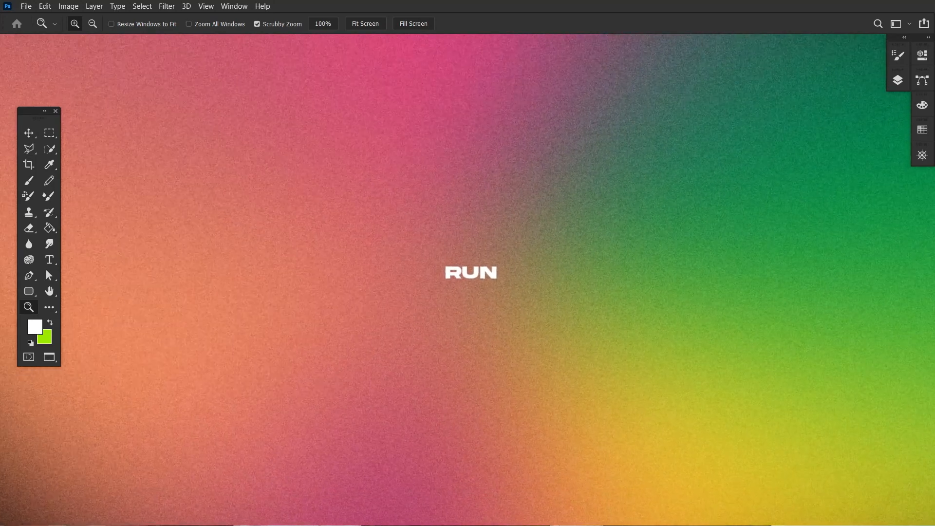
key(v)
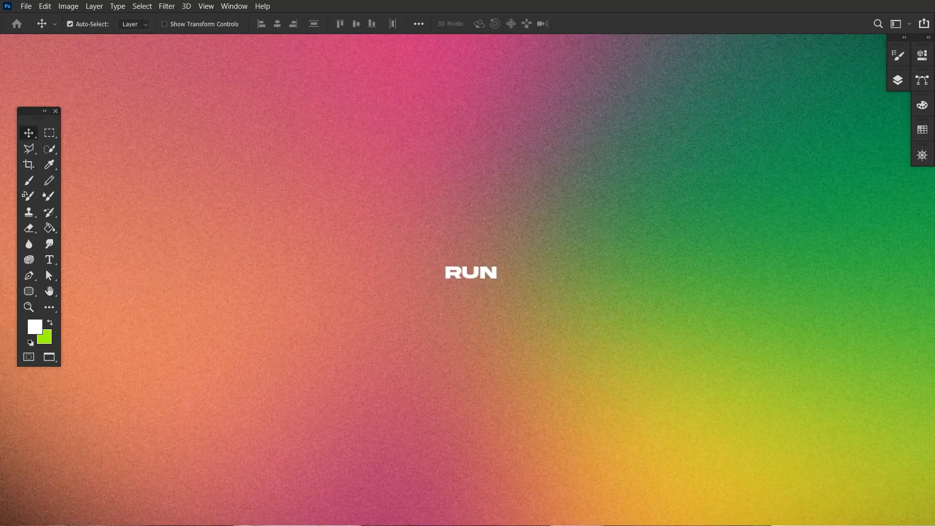